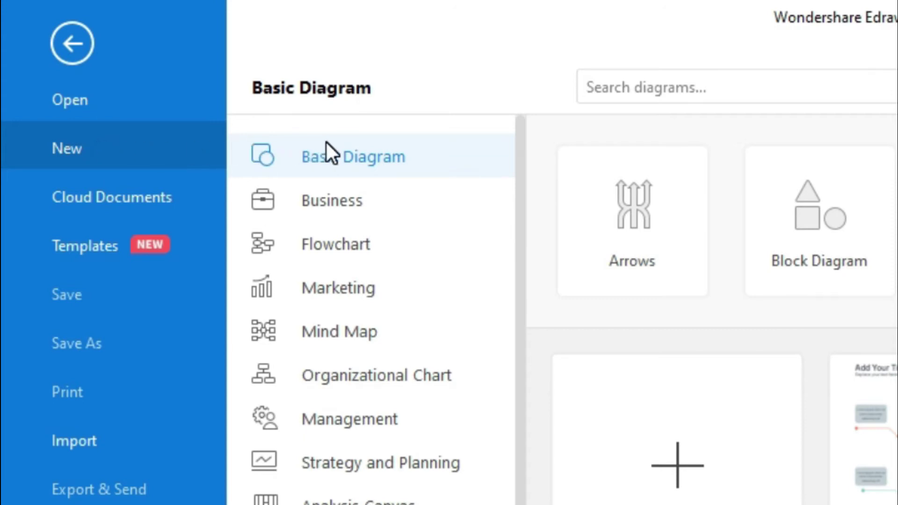
scroll(327, 142, "down", 2)
scroll(330, 345, "down", 4)
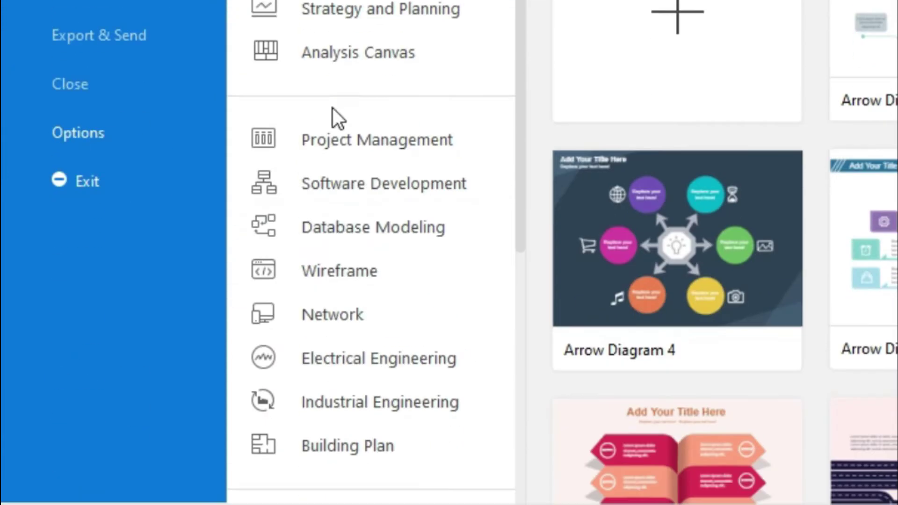
Step: Show the Electrical Engineering diagram templates
left_click(366, 368)
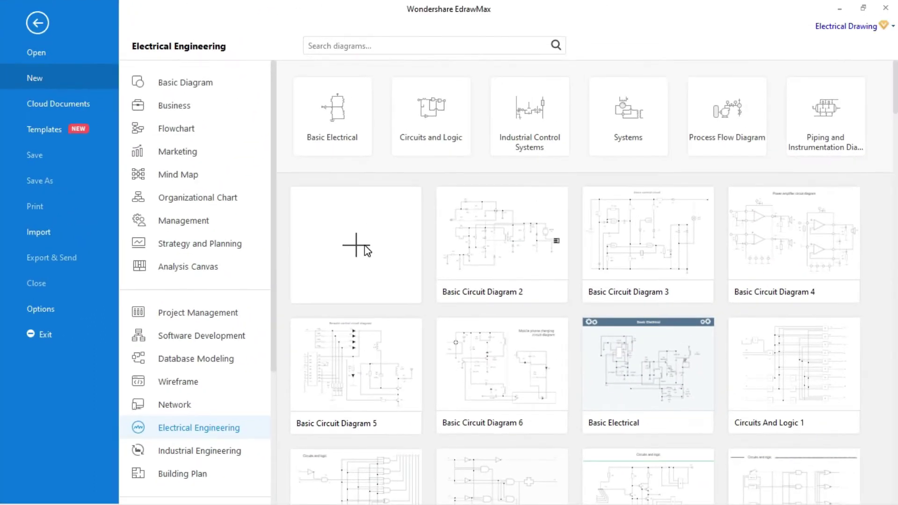
Step: Start a new blank drawing and search the symbol library for 'switch'
left_click(365, 251)
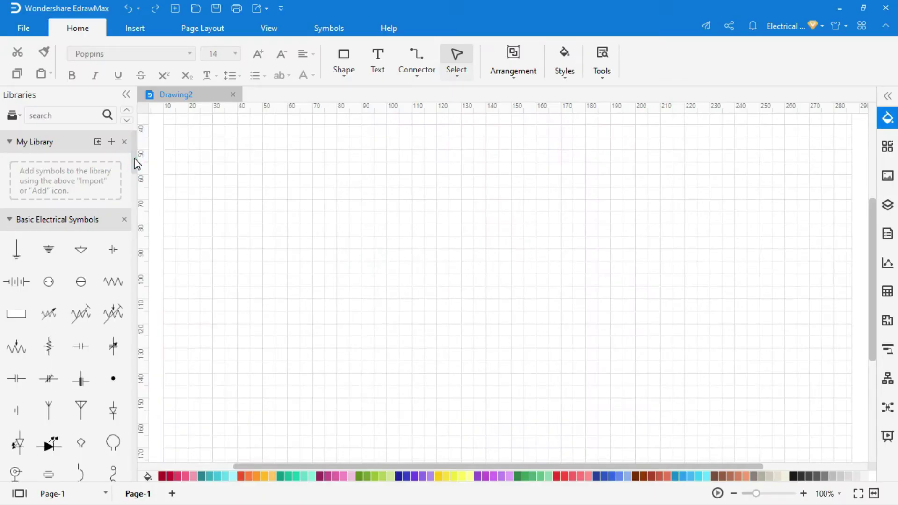
left_click_drag(134, 156, 138, 234)
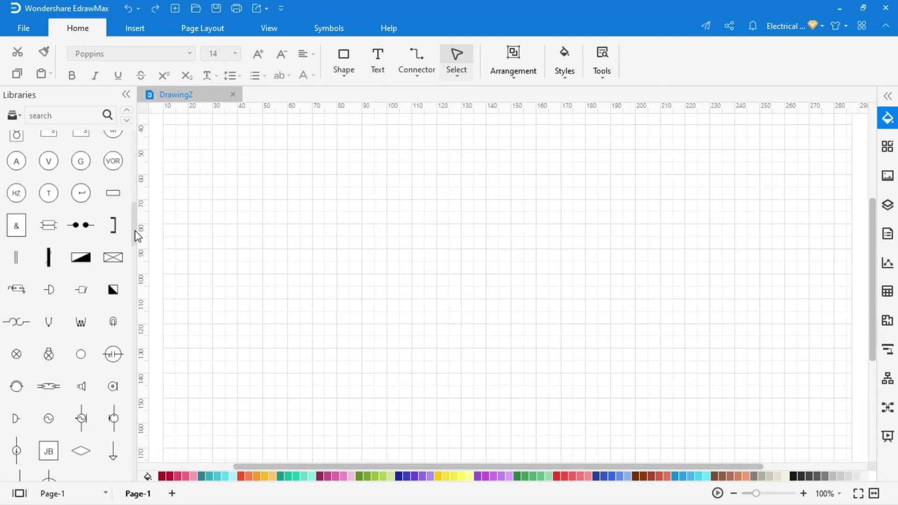
left_click_drag(137, 233, 146, 161)
type("s")
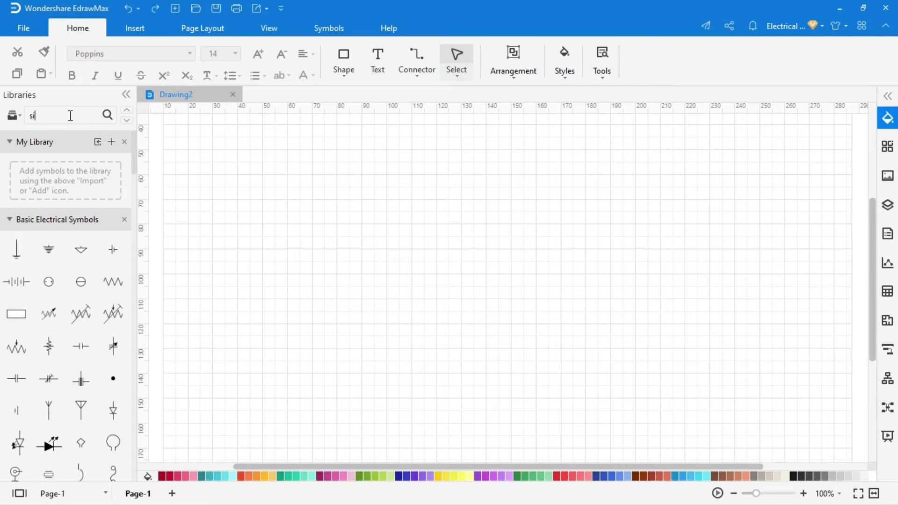
type("witch")
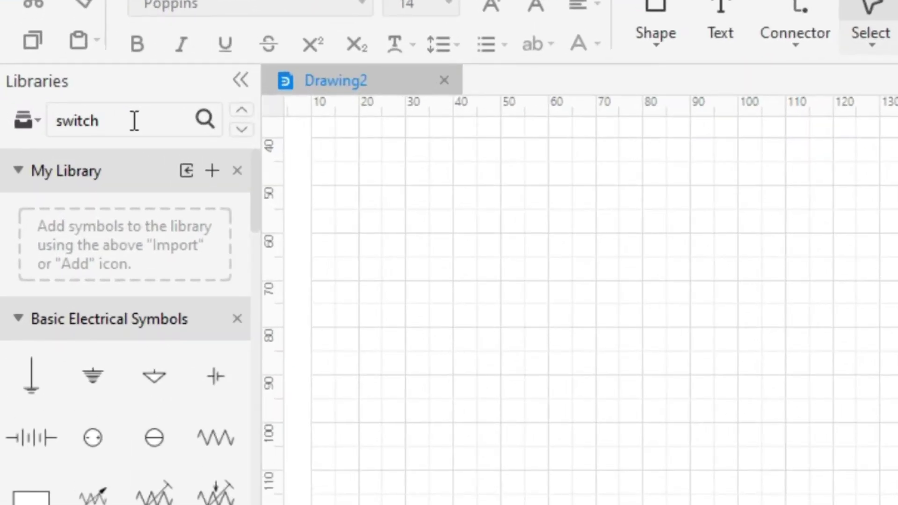
key("Return")
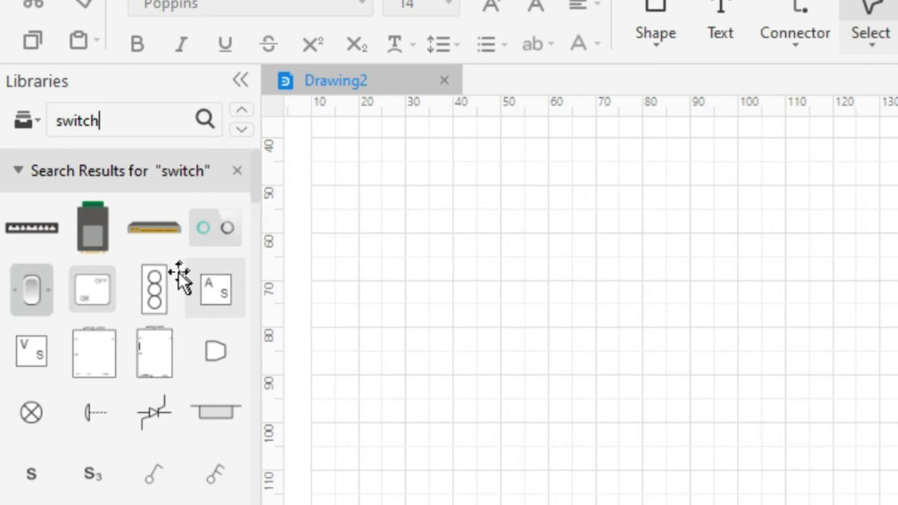
left_click(156, 288)
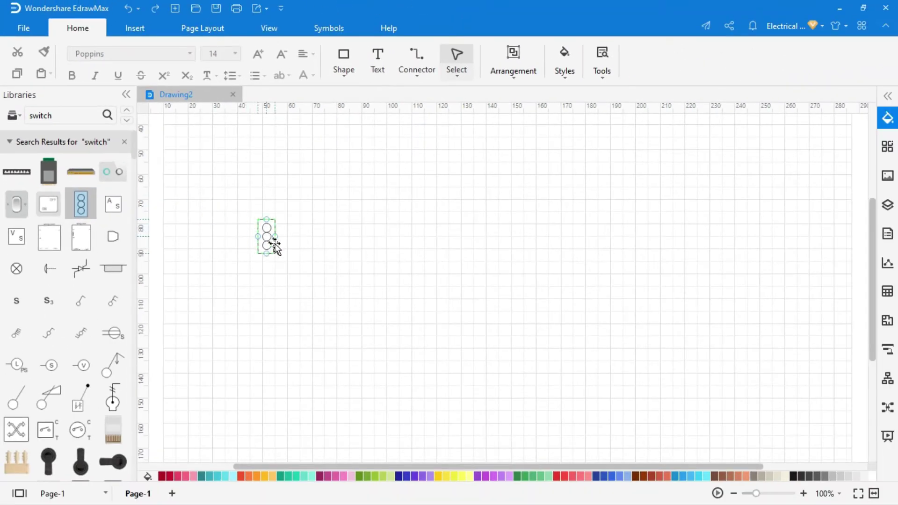
mouse_move(116, 236)
left_mouse_down()
mouse_move(295, 257)
mouse_move(337, 335)
left_mouse_up()
left_click(379, 297)
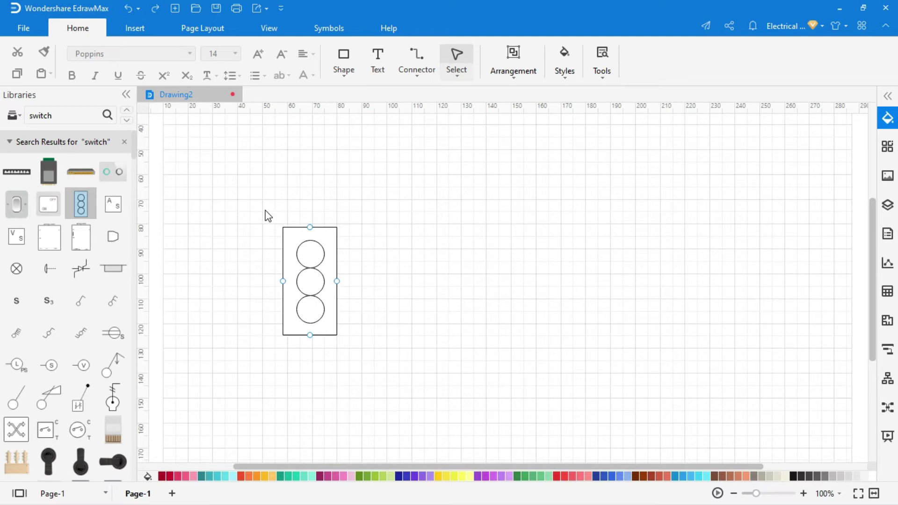
left_click_drag(267, 204, 366, 351)
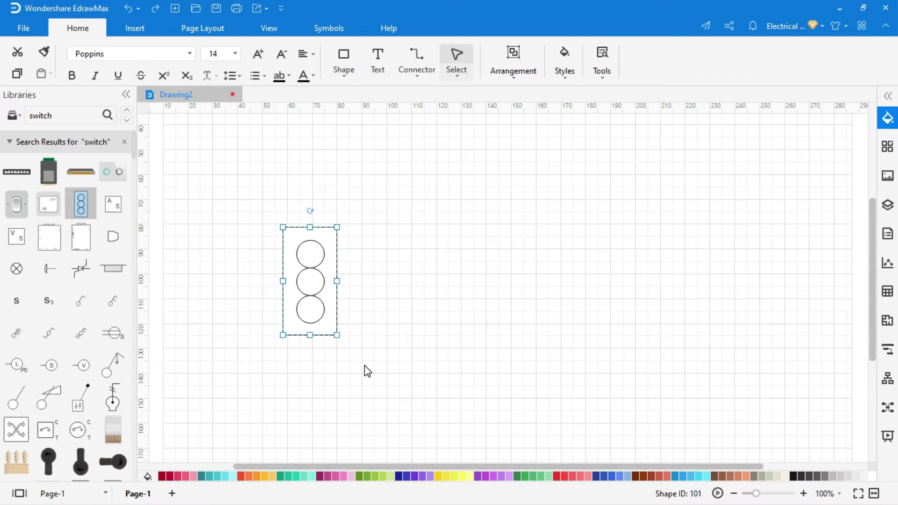
mouse_move(309, 281)
right_click(320, 318)
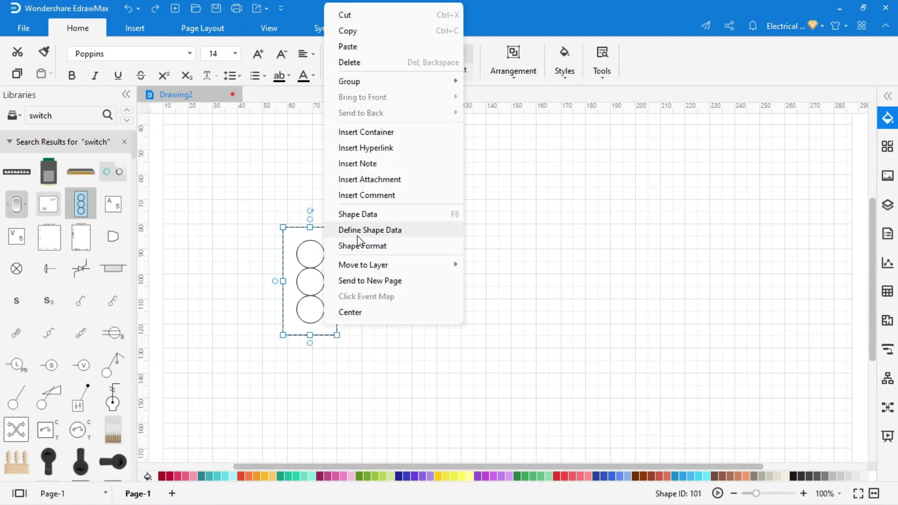
left_click(362, 63)
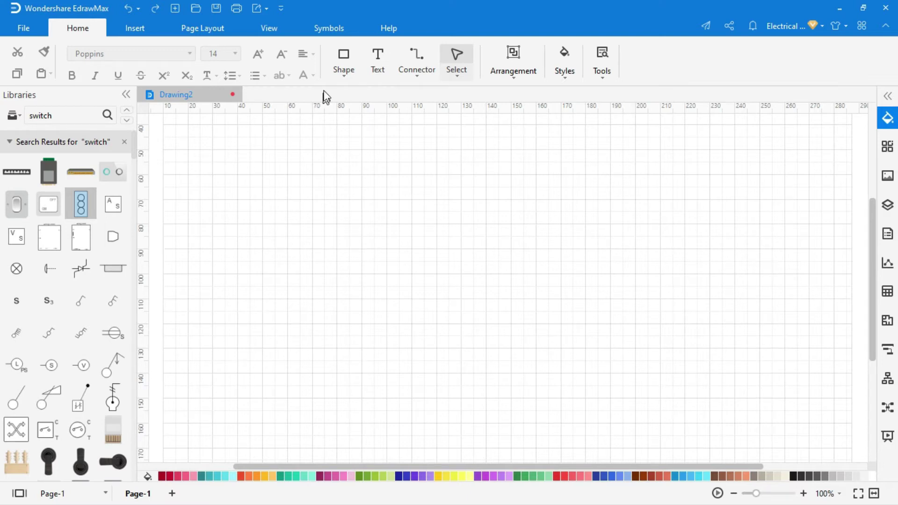
Step: Draw a tall rectangle for the switch body with circles stacked inside it
left_click(351, 63)
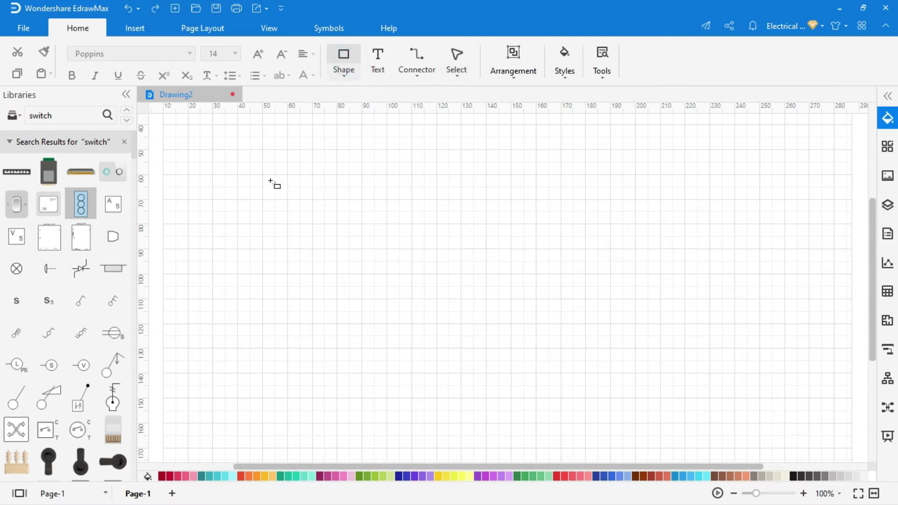
mouse_move(262, 175)
left_mouse_down()
mouse_move(340, 316)
mouse_move(336, 351)
left_mouse_up()
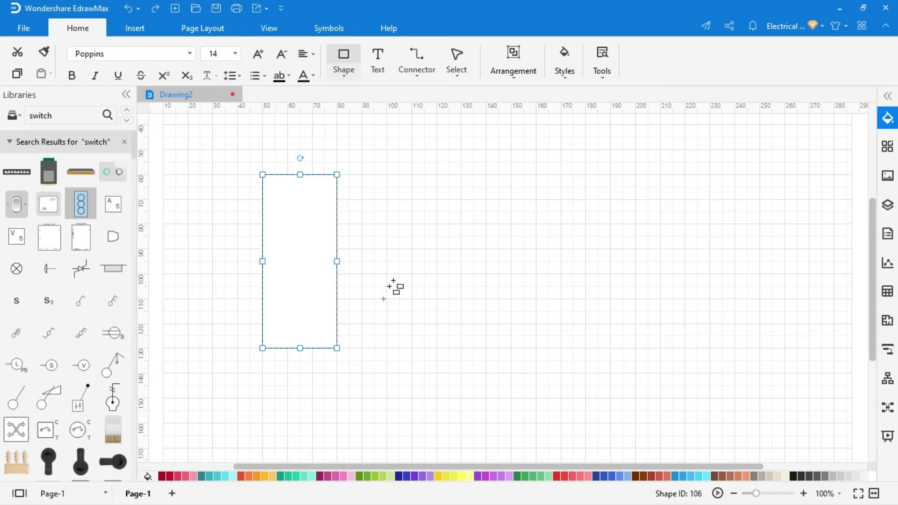
left_click(343, 62)
left_click(368, 120)
mouse_move(284, 184)
left_mouse_down()
mouse_move(310, 212)
mouse_move(302, 327)
left_mouse_up()
left_click_drag(306, 205, 300, 262)
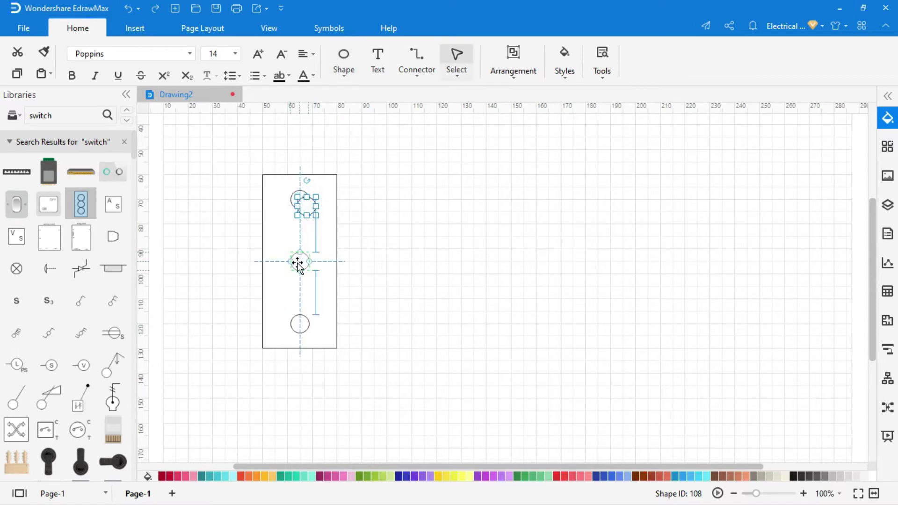
left_click(348, 227)
Step: Label the three circles L1, COM and L2 from top to bottom
left_click(378, 60)
mouse_move(287, 171)
left_mouse_down()
mouse_move(318, 198)
mouse_move(305, 249)
mouse_move(309, 307)
left_mouse_up()
type("L1")
key("Escape")
double_click(305, 249)
type("COM")
key("Escape")
double_click(309, 307)
type("L2")
left_click(399, 299)
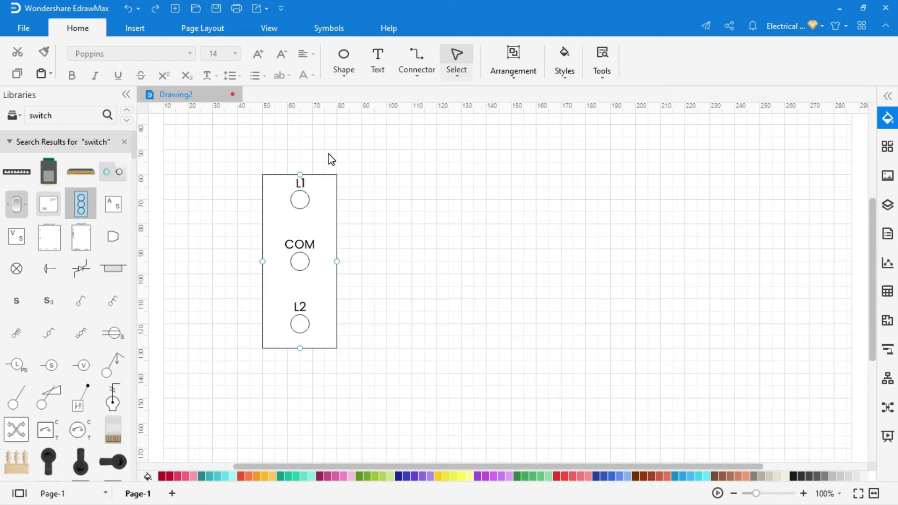
Step: Group the rectangle, circles and labels into one switch symbol and move it right
mouse_move(236, 151)
left_mouse_down()
mouse_move(268, 180)
mouse_move(376, 388)
left_mouse_up()
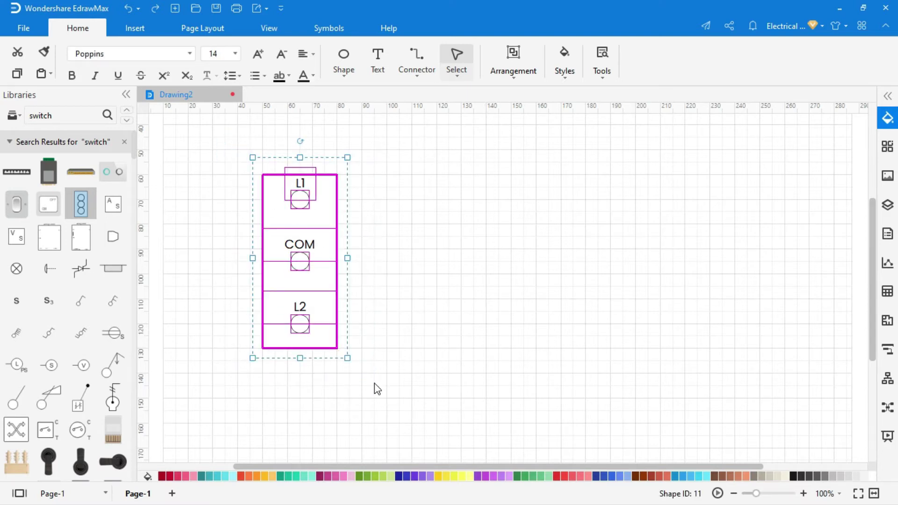
right_click(326, 350)
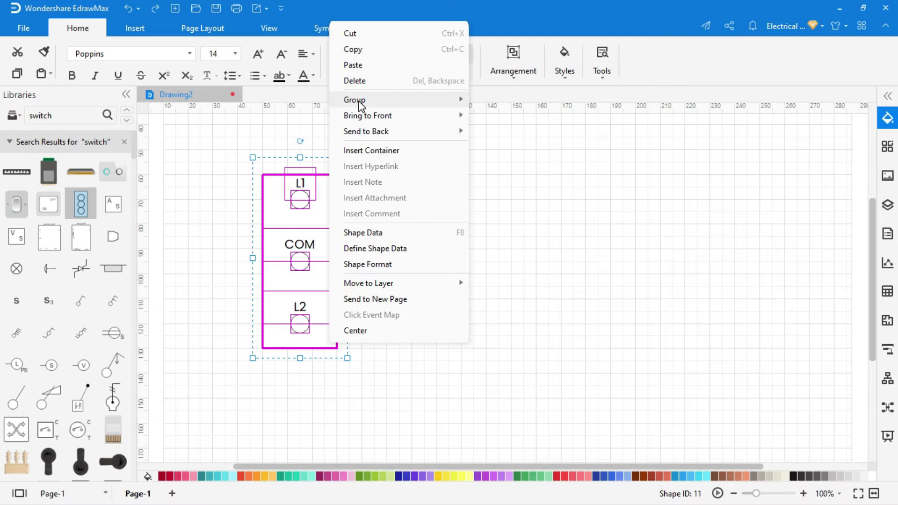
mouse_move(355, 100)
left_click(487, 105)
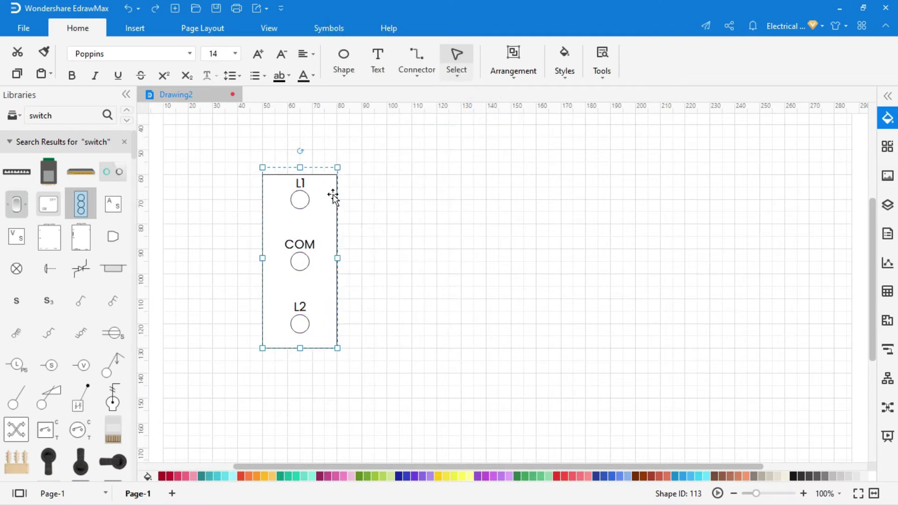
mouse_move(333, 197)
left_mouse_down()
mouse_move(396, 191)
mouse_move(359, 190)
left_mouse_up()
left_click(401, 195)
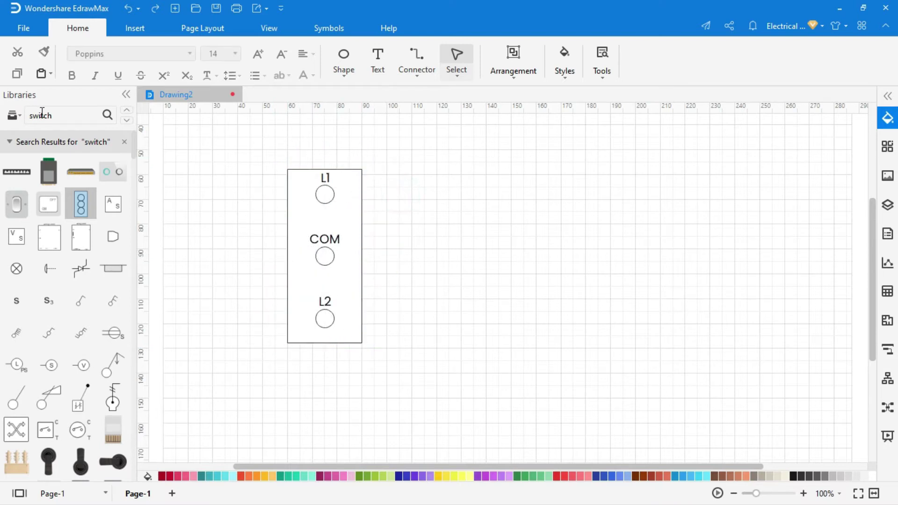
Step: Collapse the switch search results, Switches and Relays, and Telecom library sections
left_click(10, 144)
right_click(10, 167)
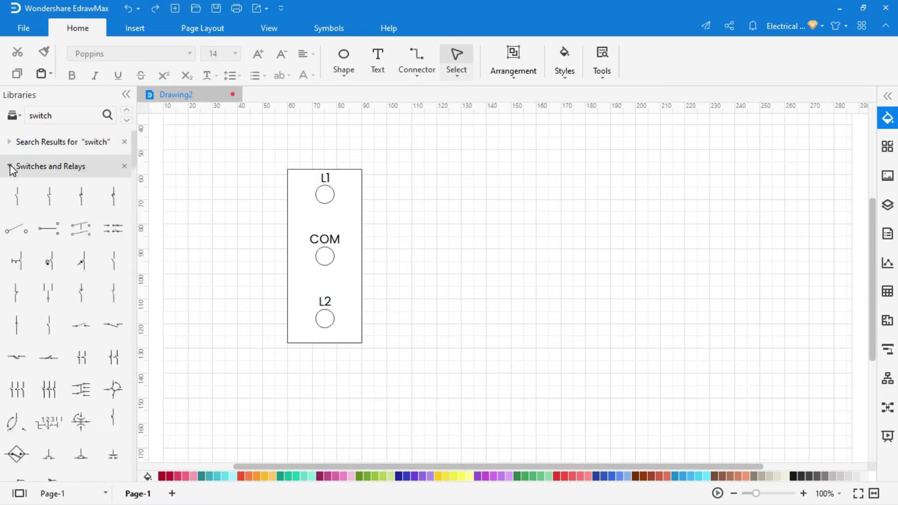
left_click(11, 167)
left_click(10, 190)
Step: Save the switch symbol into My Library and place a second copy to the right
left_click_drag(23, 216, 68, 145)
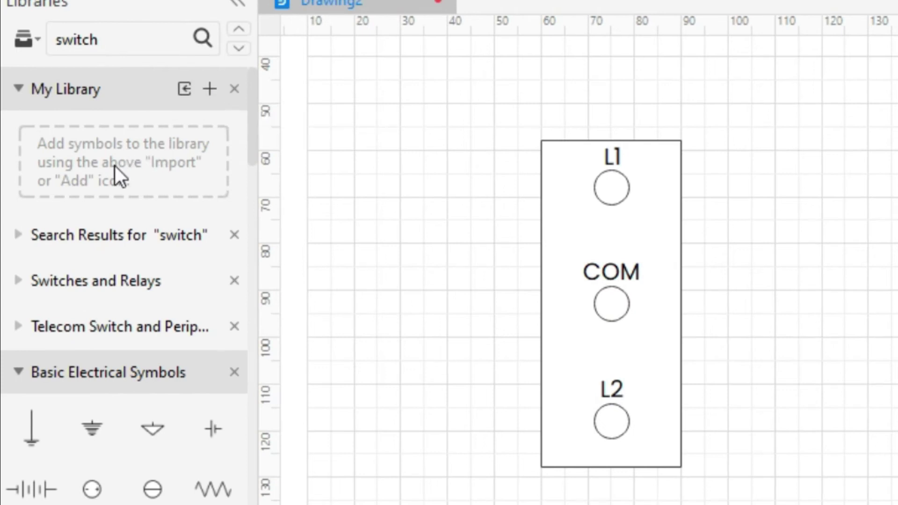
left_click(658, 229)
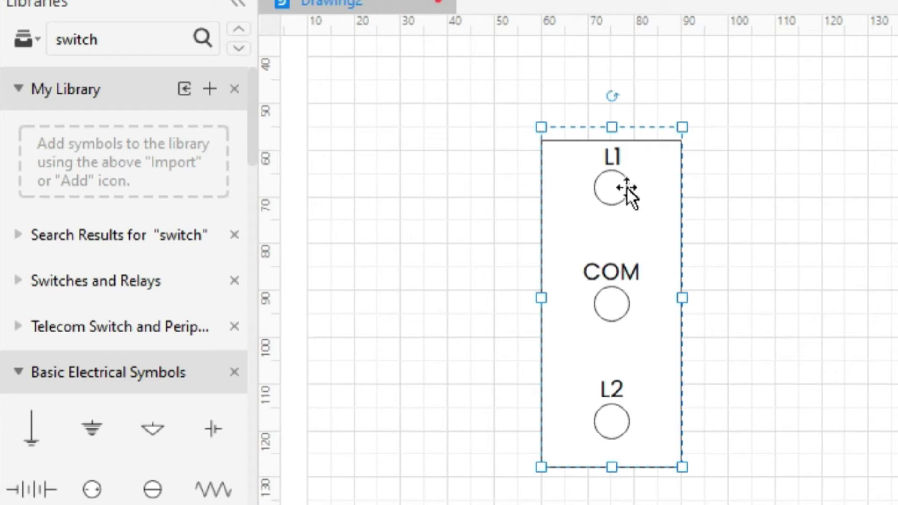
left_click(209, 89)
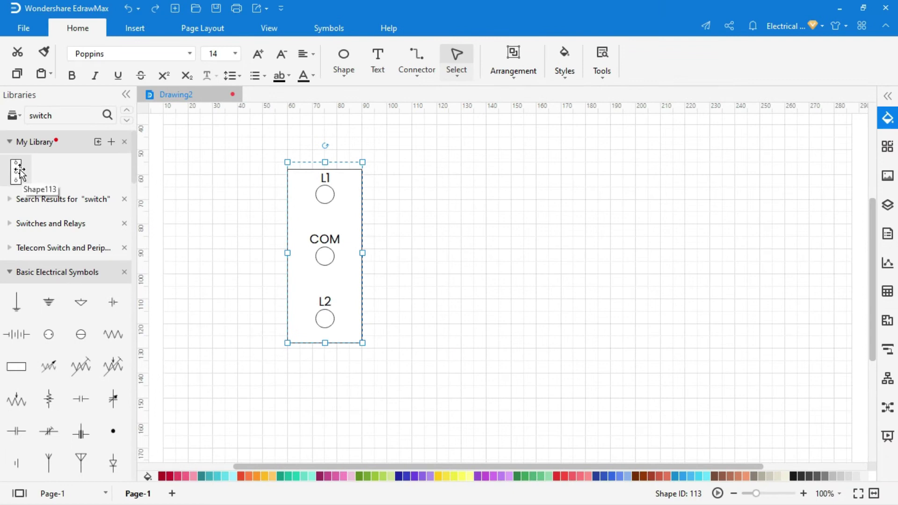
mouse_move(19, 174)
left_mouse_down()
mouse_move(565, 237)
mouse_move(577, 301)
left_mouse_up()
left_click(726, 278)
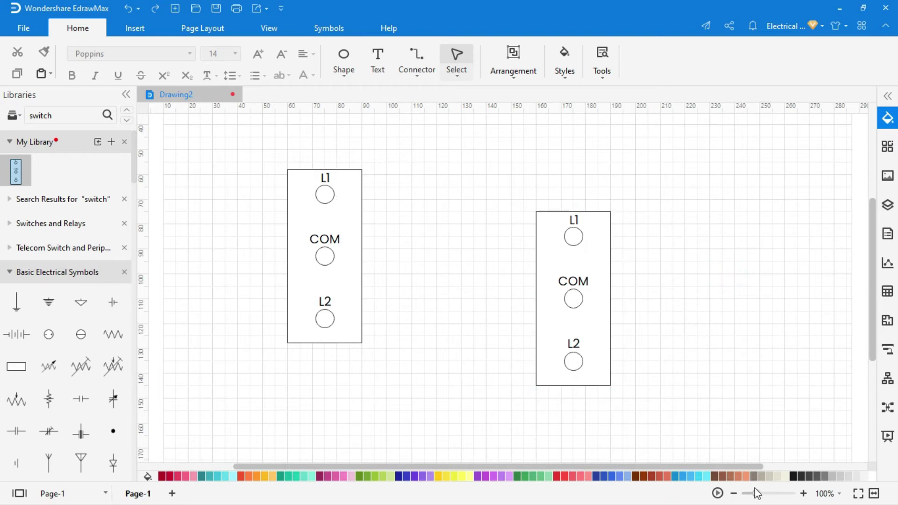
Step: Select both switch boxes and align them on their vertical middles
left_click(734, 493)
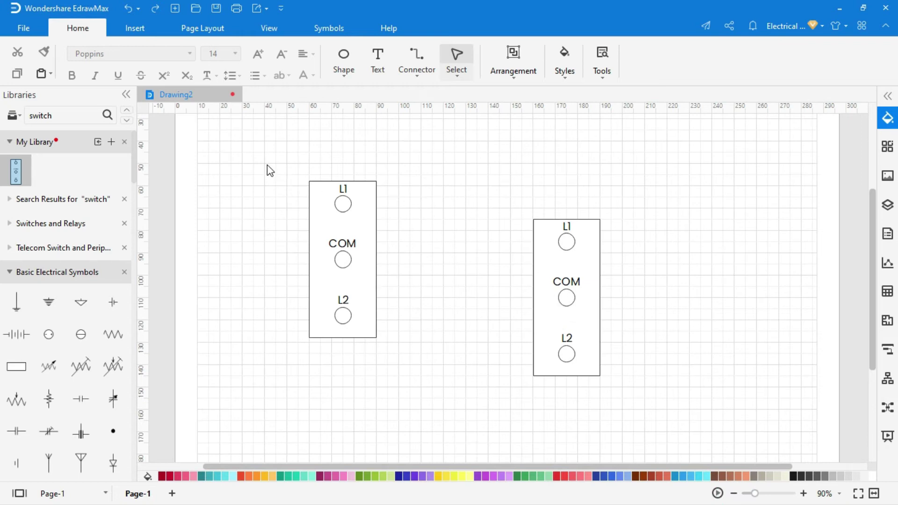
mouse_move(266, 165)
left_mouse_down()
mouse_move(744, 348)
mouse_move(721, 411)
left_mouse_up()
left_click(516, 83)
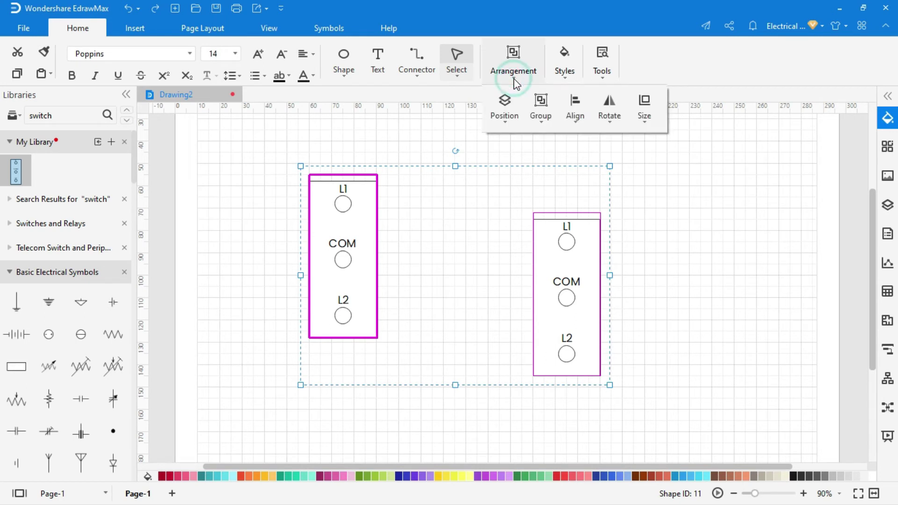
left_click(578, 125)
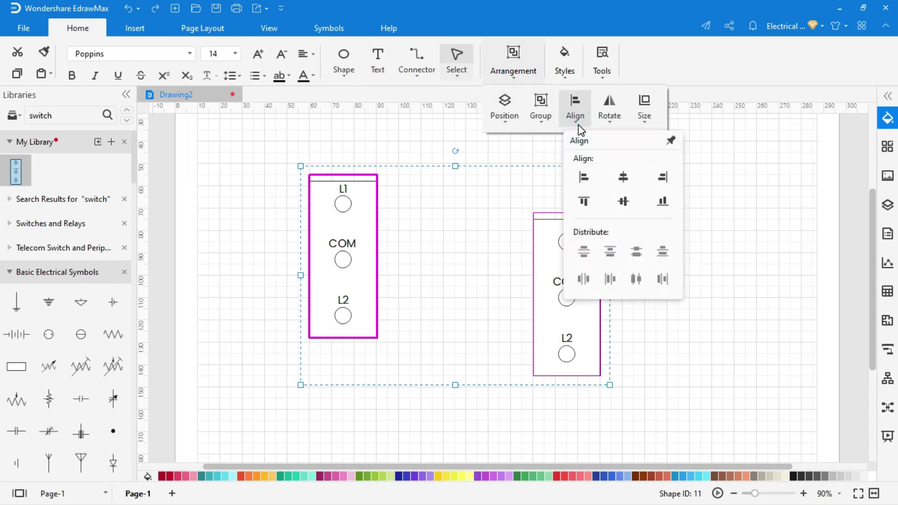
left_click(625, 209)
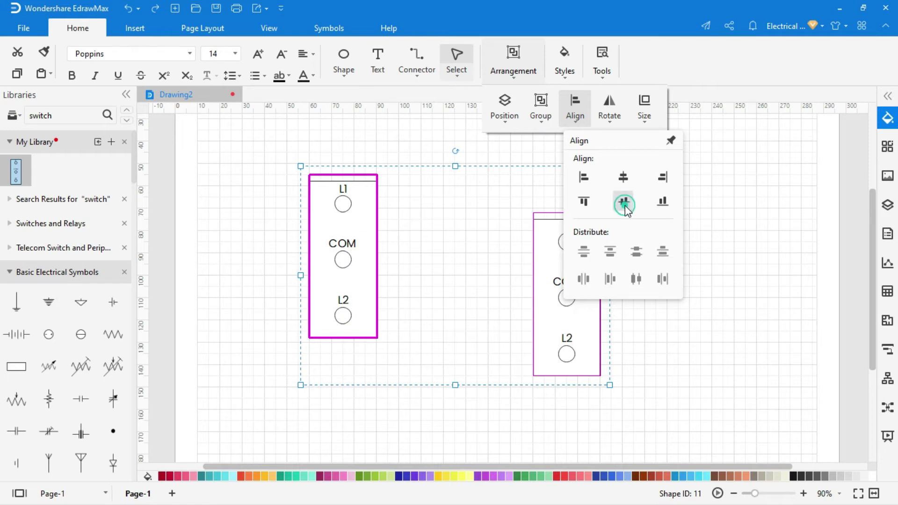
left_click(742, 238)
left_click(718, 225)
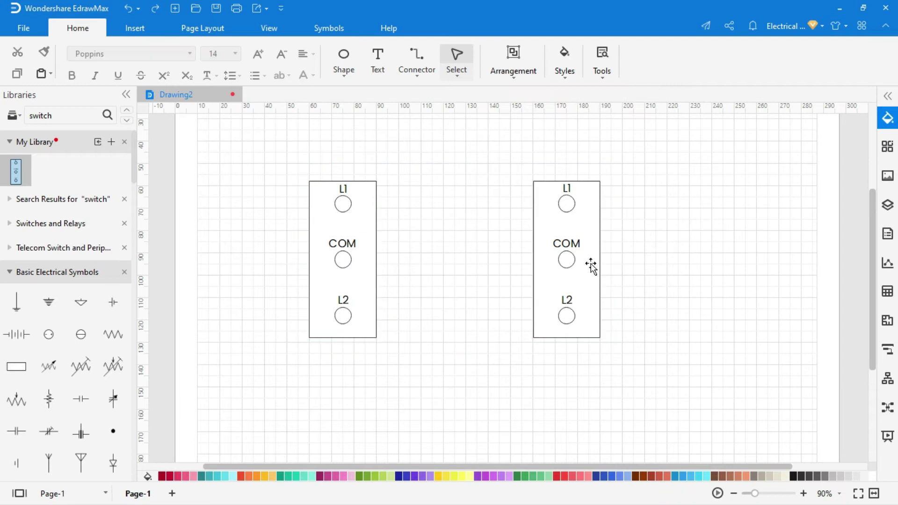
Step: Shift both switches to the right to make room on the left
left_click_drag(273, 154, 637, 371)
mouse_move(562, 289)
left_mouse_down()
mouse_move(623, 291)
mouse_move(612, 296)
left_mouse_up()
left_click(649, 295)
left_click(414, 357)
Step: Place an AC Source symbol left of the switches and rotate it upside down
left_click_drag(63, 116, 24, 119)
type("AC Source")
key("Return")
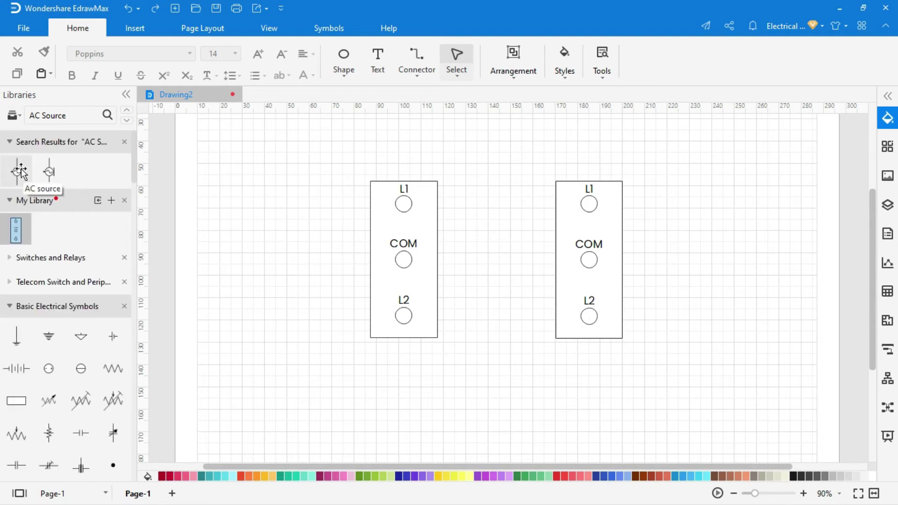
mouse_move(18, 171)
left_mouse_down()
mouse_move(238, 331)
mouse_move(237, 319)
mouse_move(266, 320)
left_mouse_up()
mouse_move(246, 236)
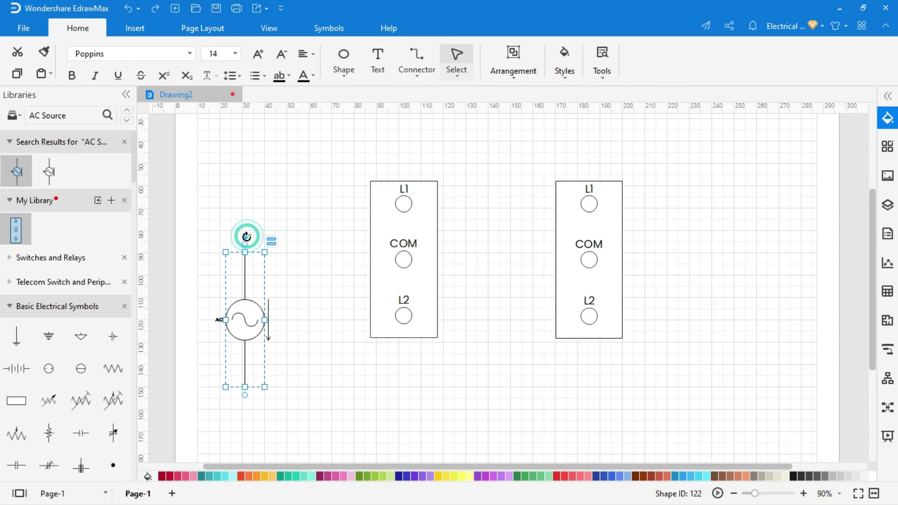
left_click_drag(246, 237, 241, 377)
left_click(284, 356)
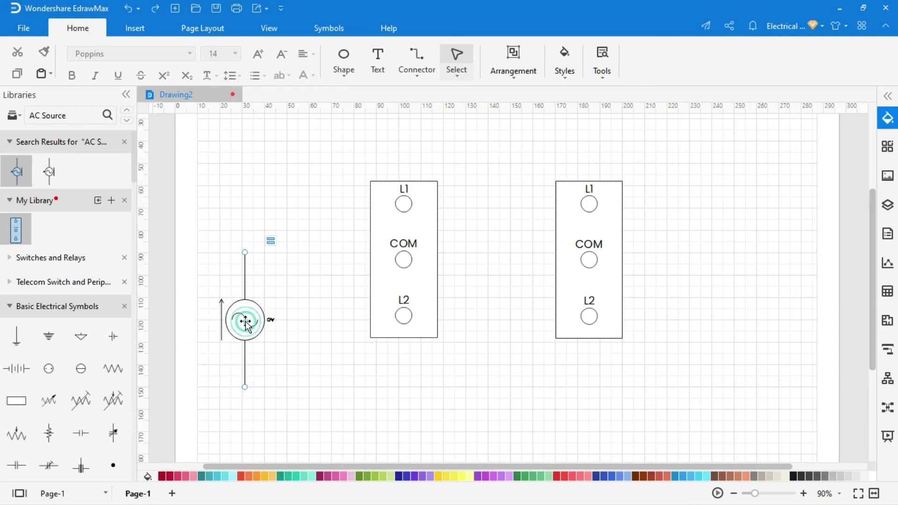
left_click(245, 323)
scroll(263, 344, "up", 1, "ctrl")
left_click(301, 342)
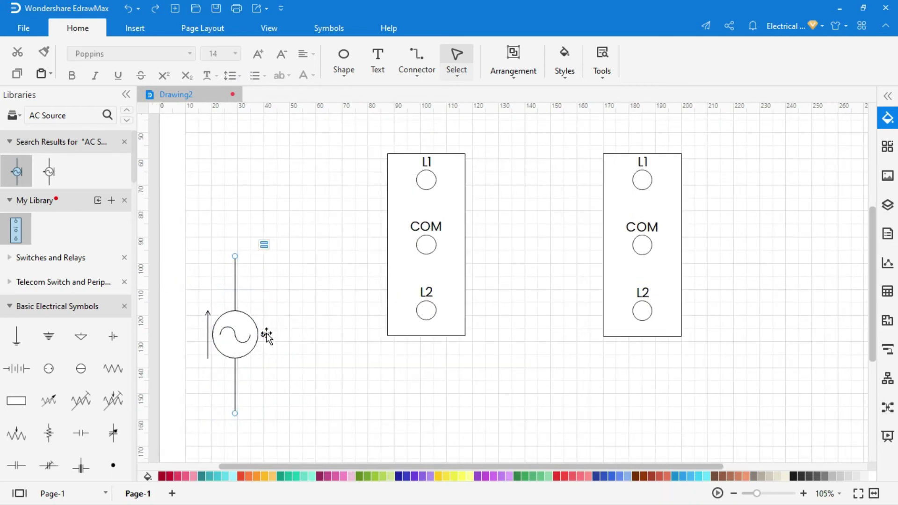
left_click(267, 336)
right_click(267, 336)
key("Escape")
left_click(296, 334)
scroll(309, 355, "down", 2, "ctrl")
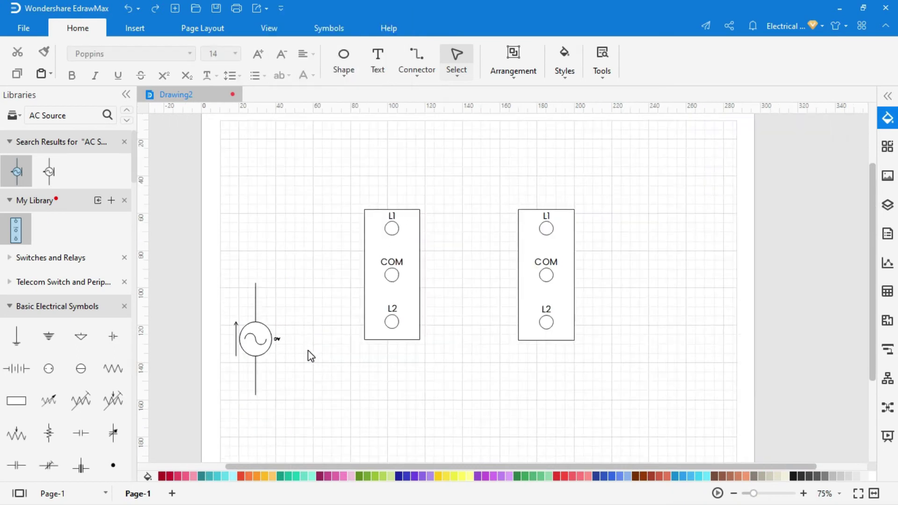
Step: Search for 'bulb' and place a light bulb right of the switches
triple_click(70, 115)
type("bulb")
key("Return")
left_click_drag(17, 204, 695, 267)
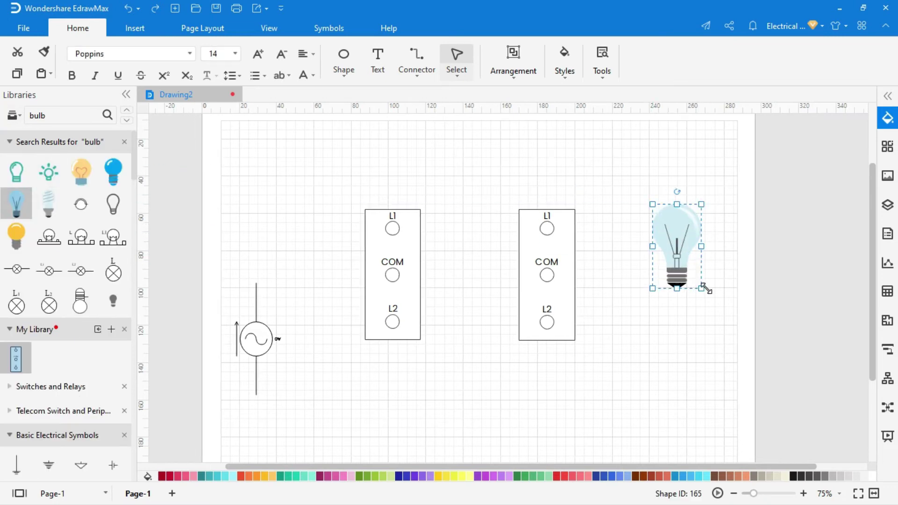
left_click(641, 343)
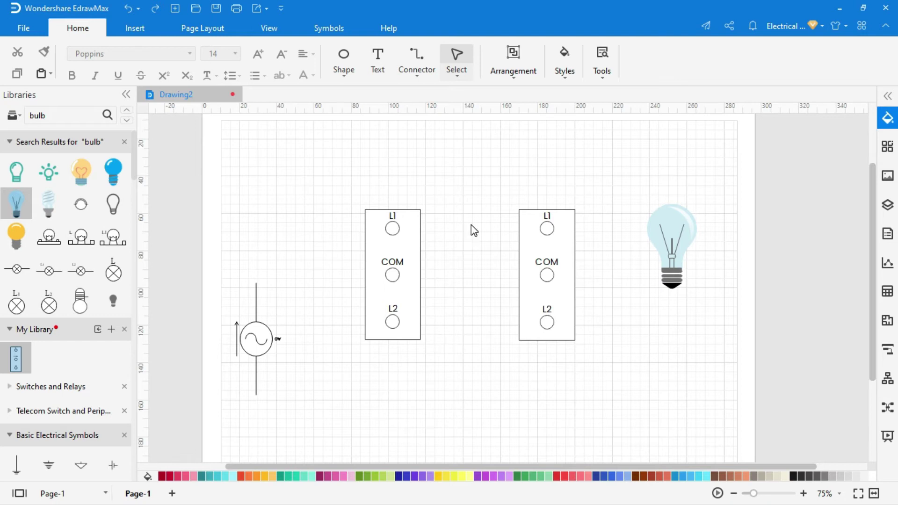
Step: Set the default connector line width to 2 pt with red colour in Default Setting
left_click(416, 62)
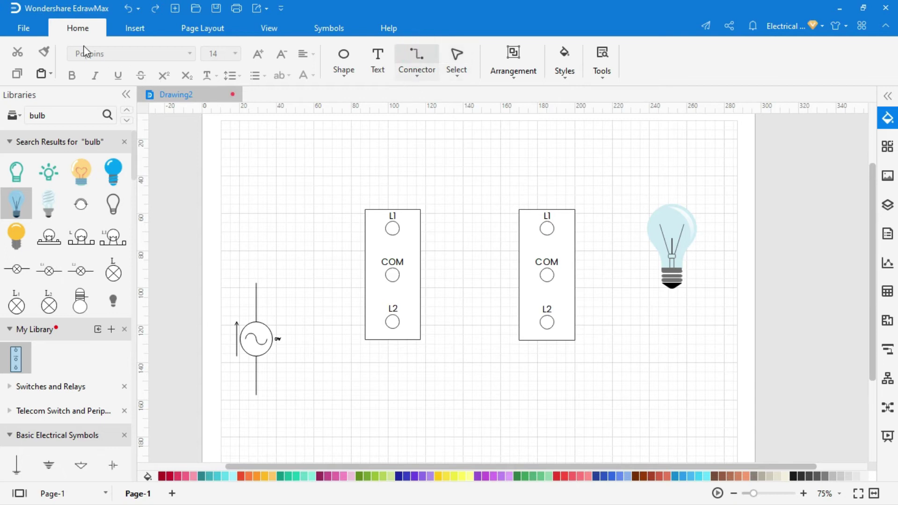
left_click(24, 29)
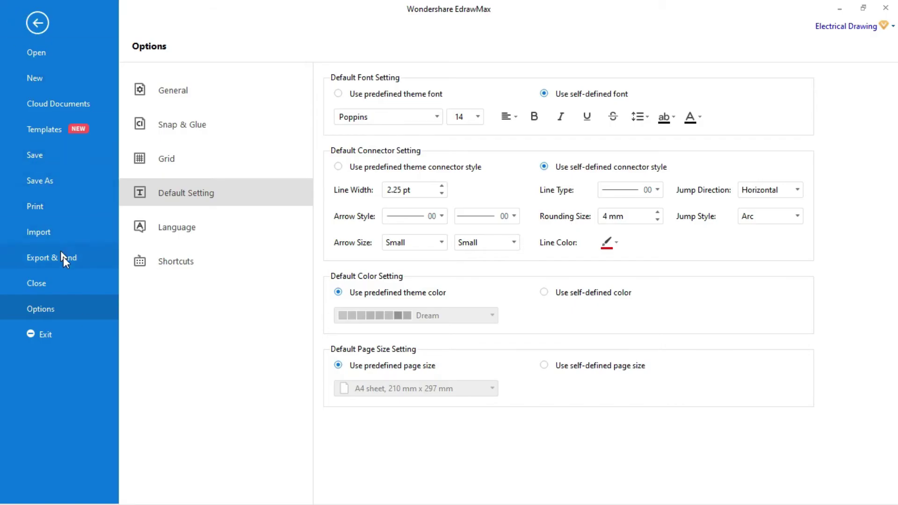
left_click(398, 192)
left_click_drag(418, 190, 363, 193)
type("2")
left_click(616, 243)
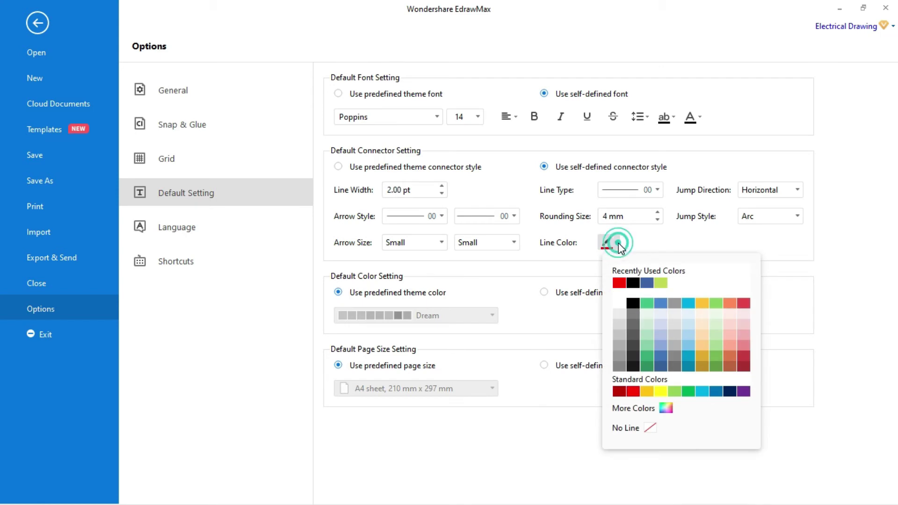
left_click(634, 390)
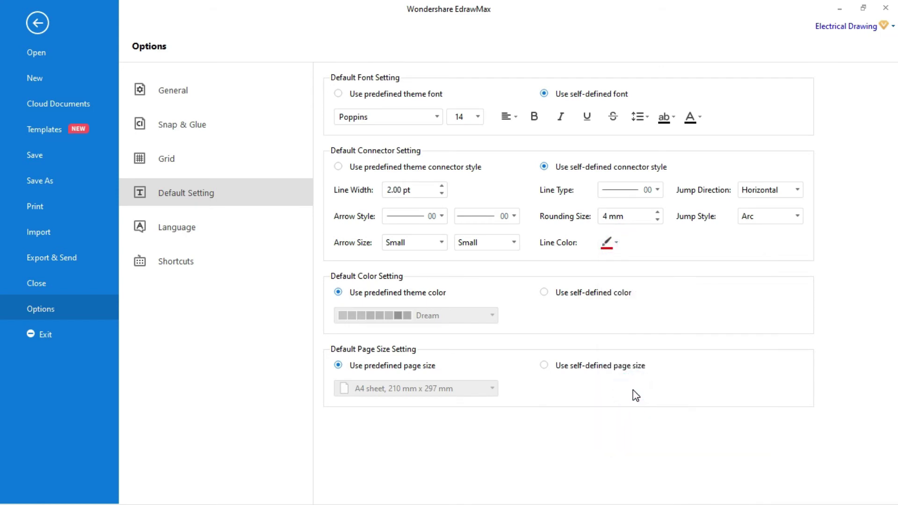
left_click(38, 23)
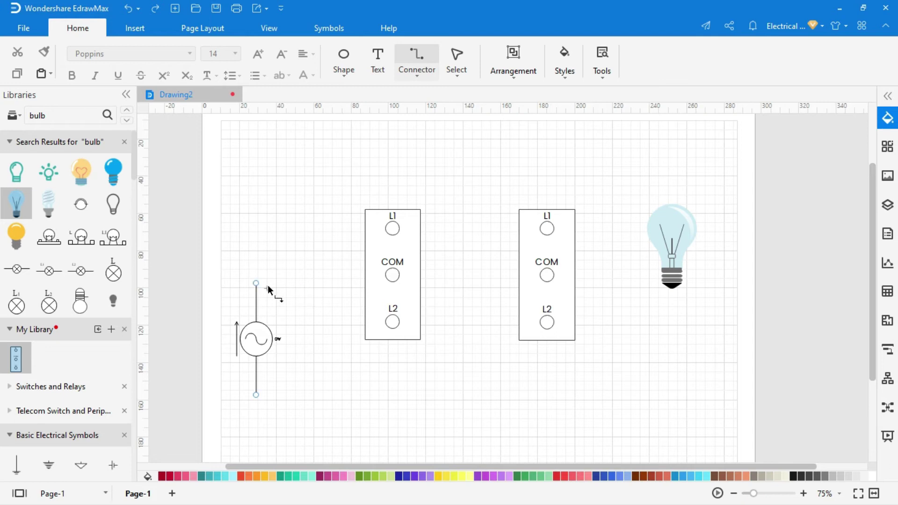
Step: Wire the AC source top to left COM, left L1 to right L1, and right COM to the bulb
left_click_drag(258, 282, 388, 274)
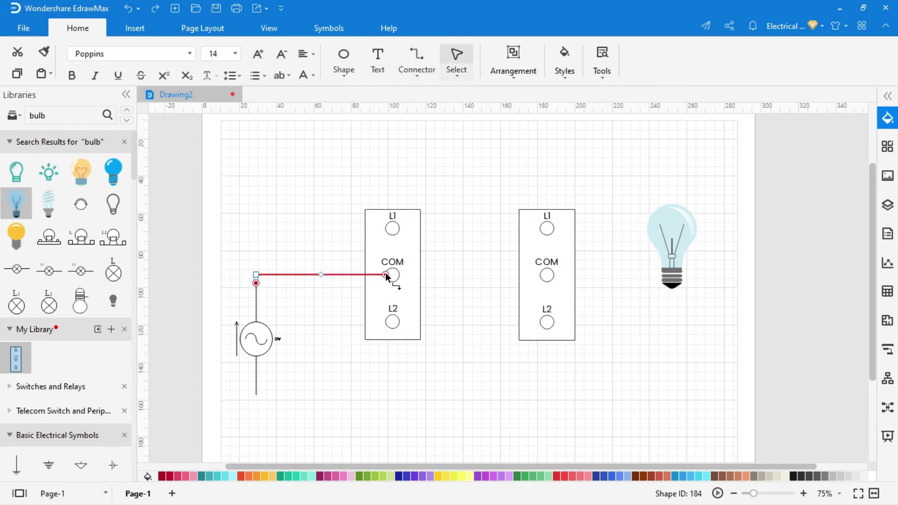
left_click(396, 231)
left_click(417, 60)
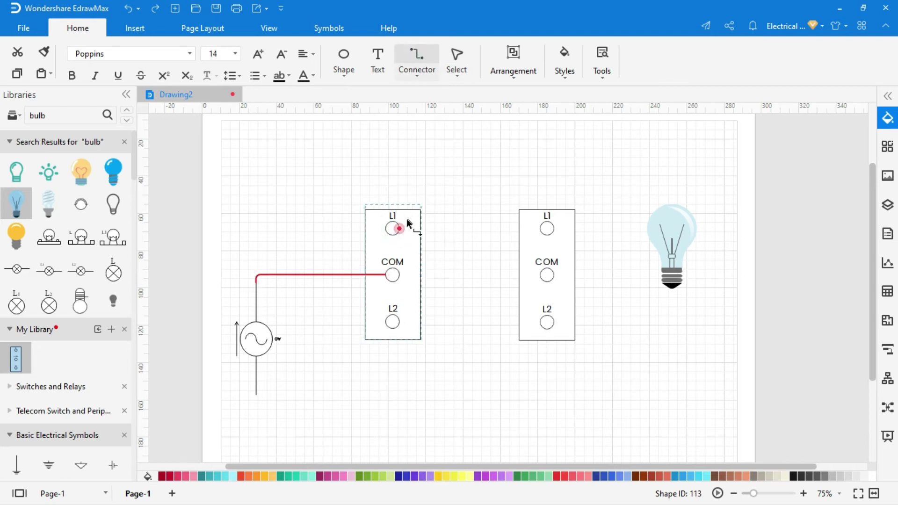
left_click_drag(396, 229, 540, 231)
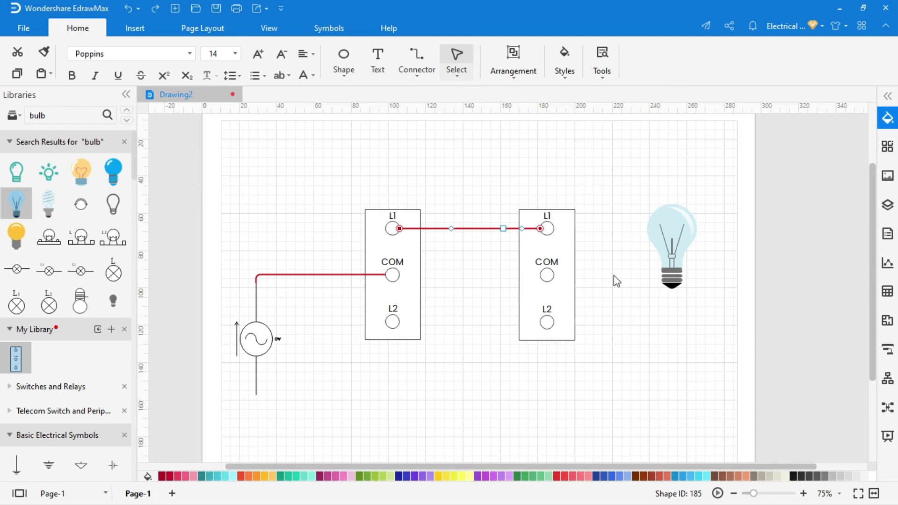
left_click_drag(666, 277, 554, 277)
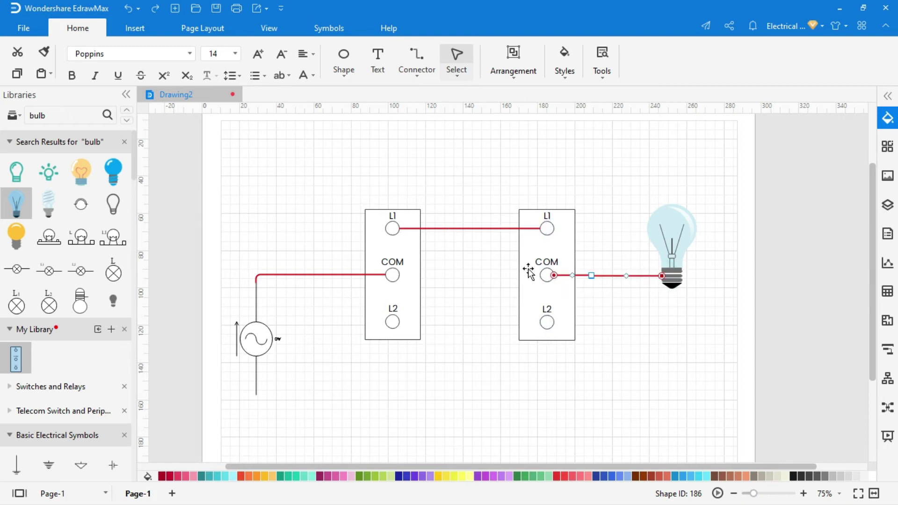
Step: Wire left L2 to right L2 and nudge the bulb so its wire runs straight
left_click(417, 59)
left_click_drag(396, 322, 539, 323)
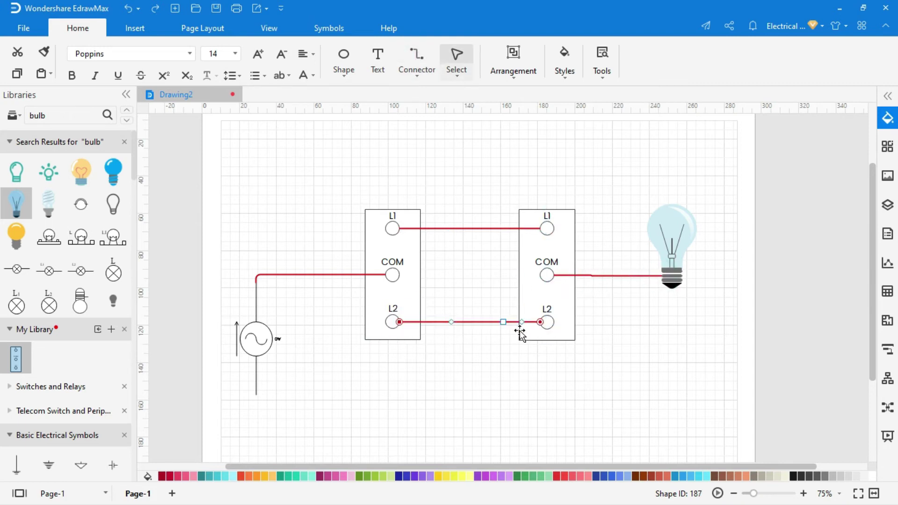
left_click(678, 235)
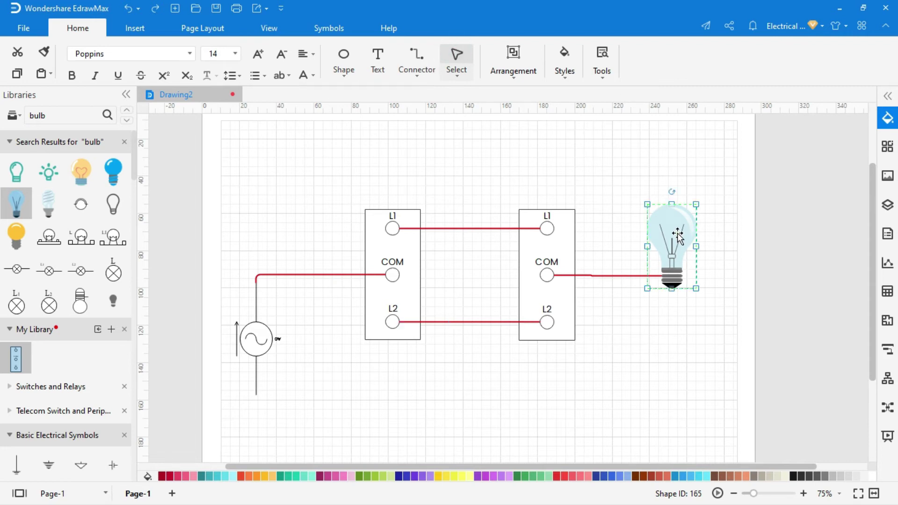
left_click_drag(678, 234, 679, 237)
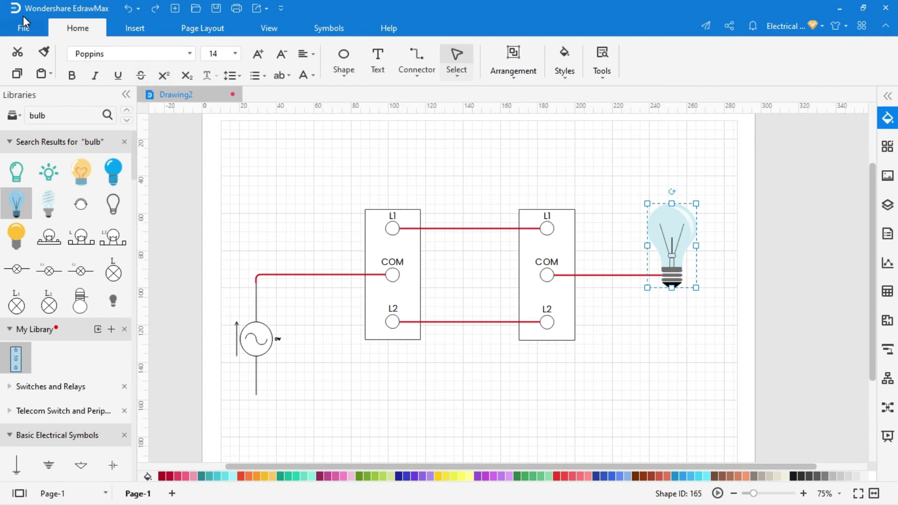
Step: Change the default connector colour to black in Default Setting
left_click(26, 31)
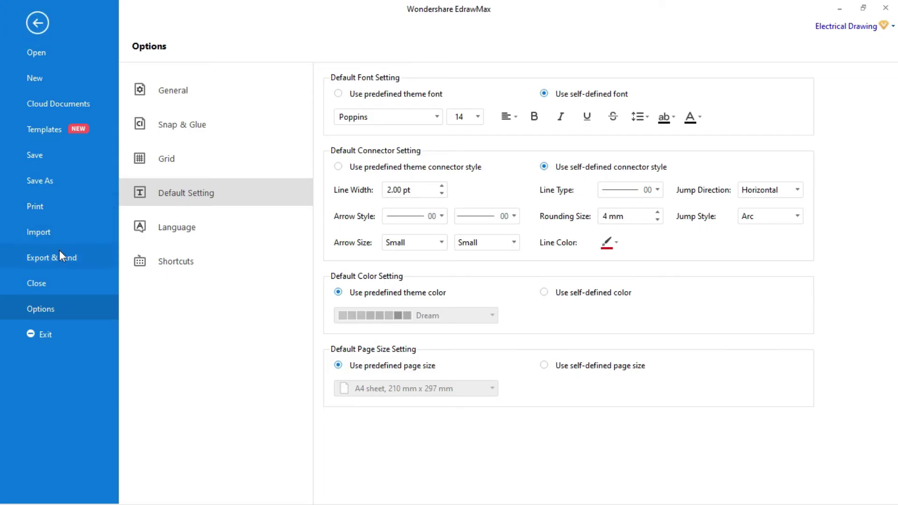
left_click(618, 243)
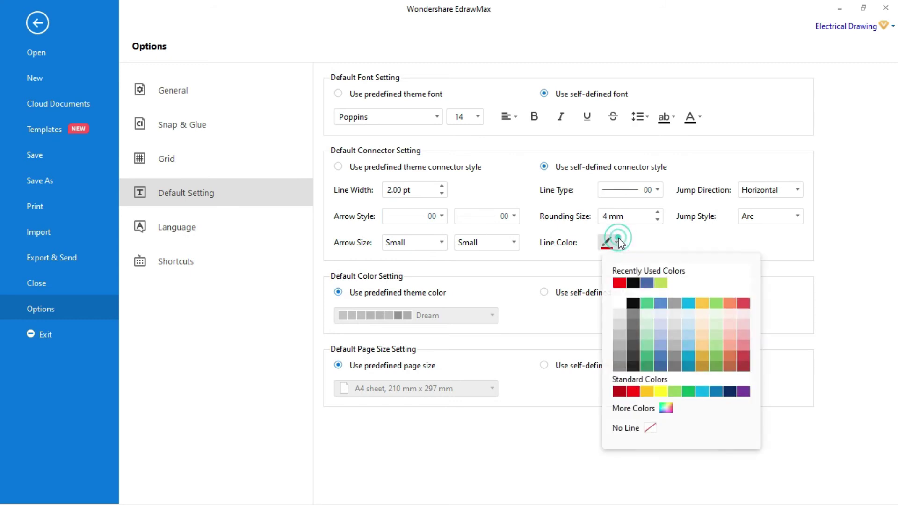
left_click(633, 284)
left_click(42, 24)
Step: Run the black neutral wire from the source's bottom to the bulb's base
left_click(648, 325)
left_click(419, 55)
mouse_move(256, 396)
left_mouse_down()
mouse_move(461, 435)
mouse_move(671, 290)
left_mouse_up()
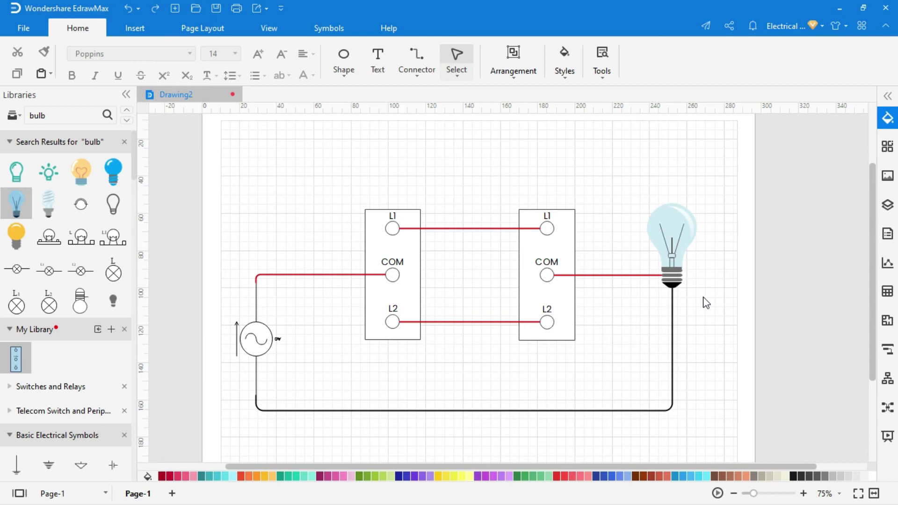
Step: Add a text label 'AC Source / 220 / VAC' on three lines beside the AC source symbol
left_click(380, 55)
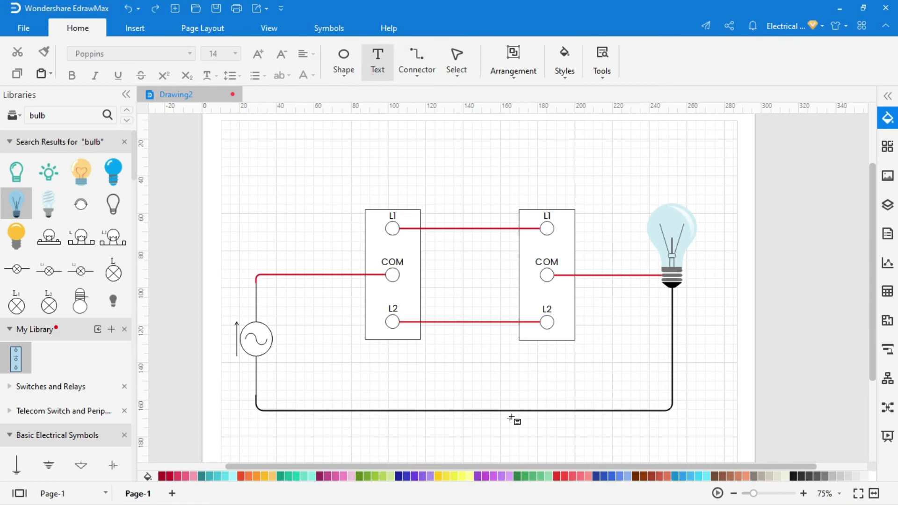
left_click(274, 326)
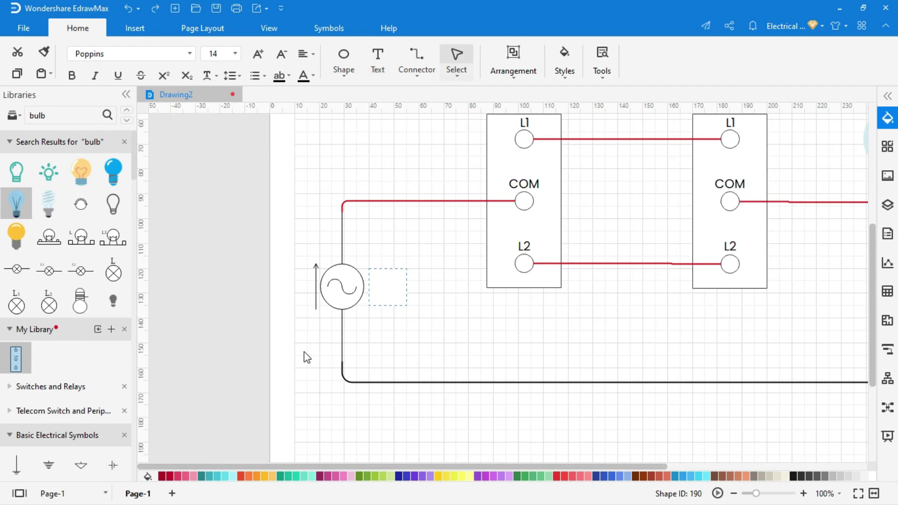
type("AC Source")
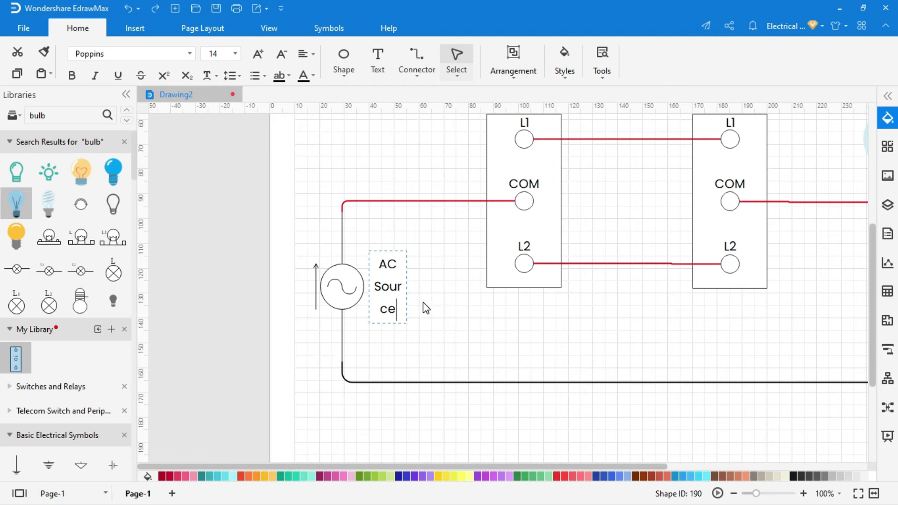
key("Return")
type("220v")
key("BackSpace")
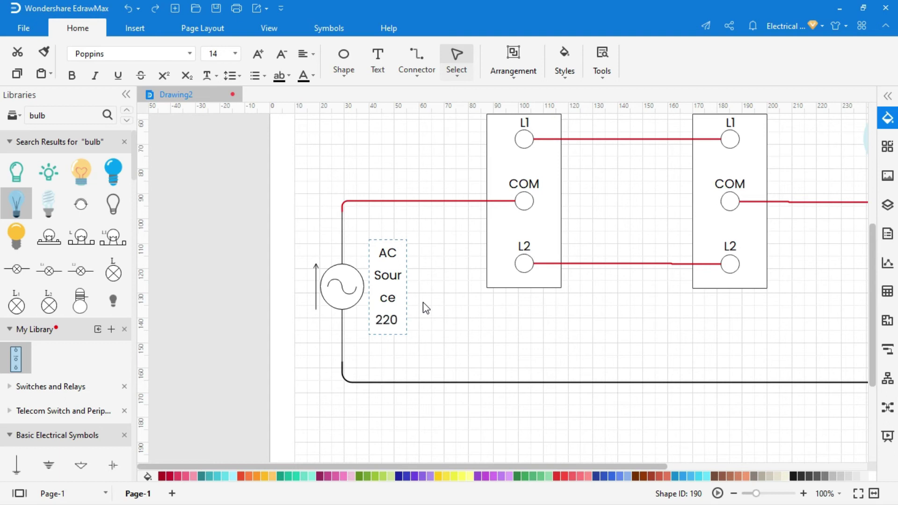
key("Return")
type("Vo")
key("BackSpace")
type("a")
key("BackSpace")
type("AC")
left_click(449, 312)
scroll(449, 313, "down", 1)
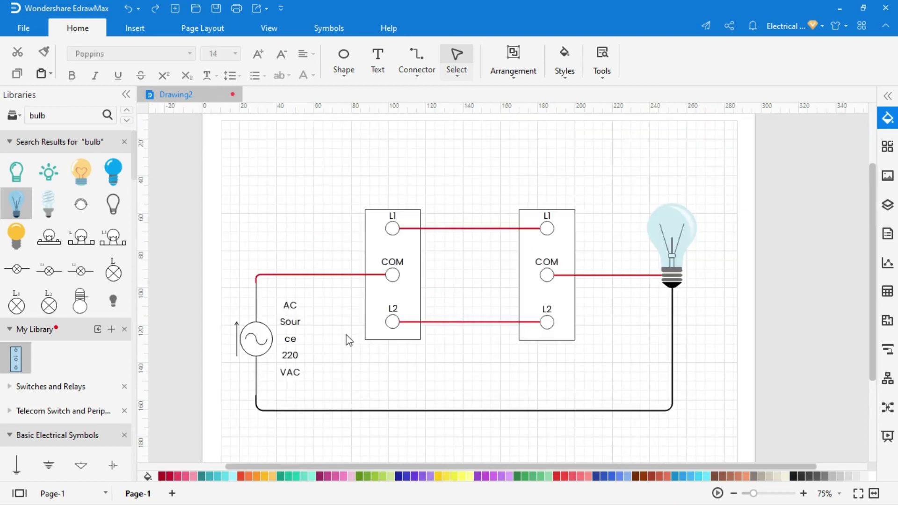
Step: Widen the source label so 'Source' fits on one line, then deselect it
left_click(295, 341)
left_click_drag(305, 340, 318, 339)
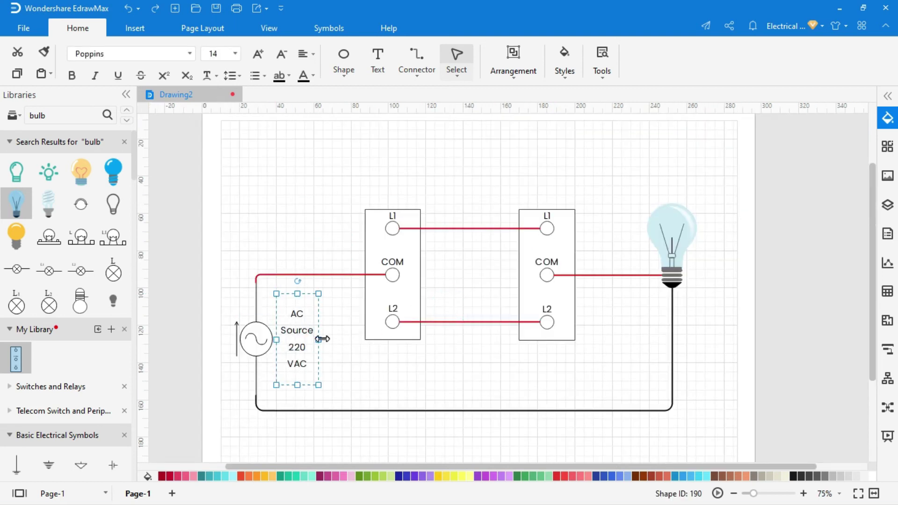
left_click(300, 341)
key("Escape")
left_click(237, 303)
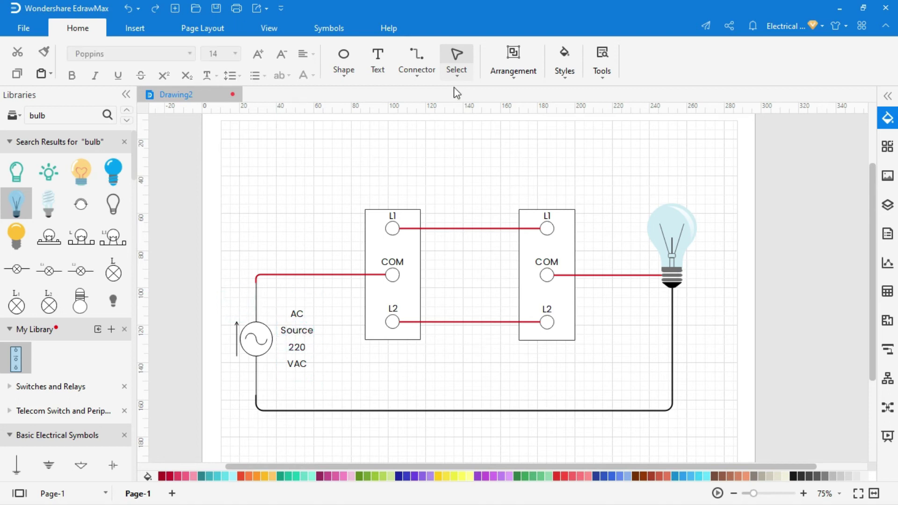
Step: Duplicate the source label into PH and NU labels placed at the source's phase and neutral sides
left_click(298, 355)
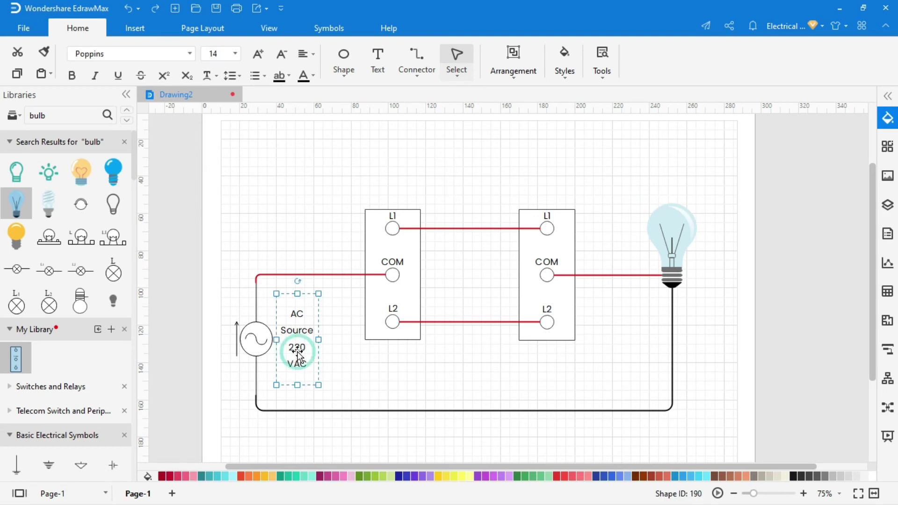
key("ctrl+d")
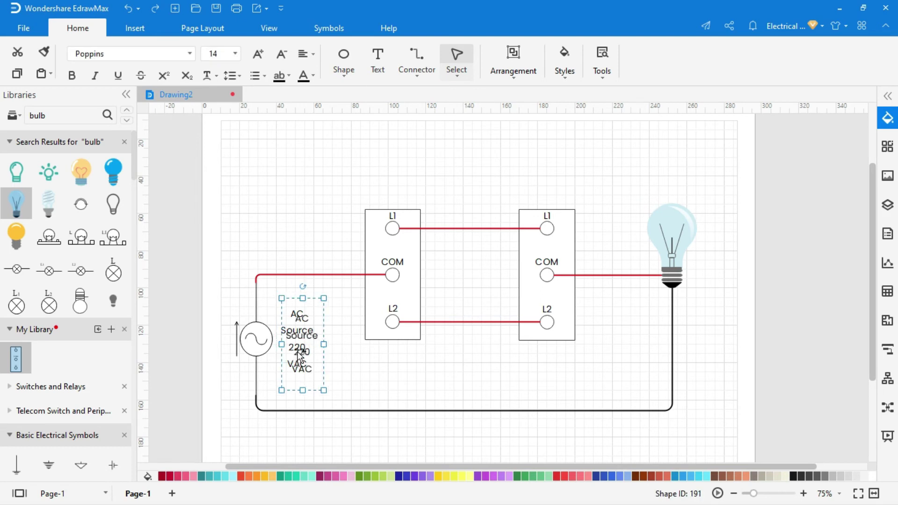
left_click_drag(300, 356, 236, 316)
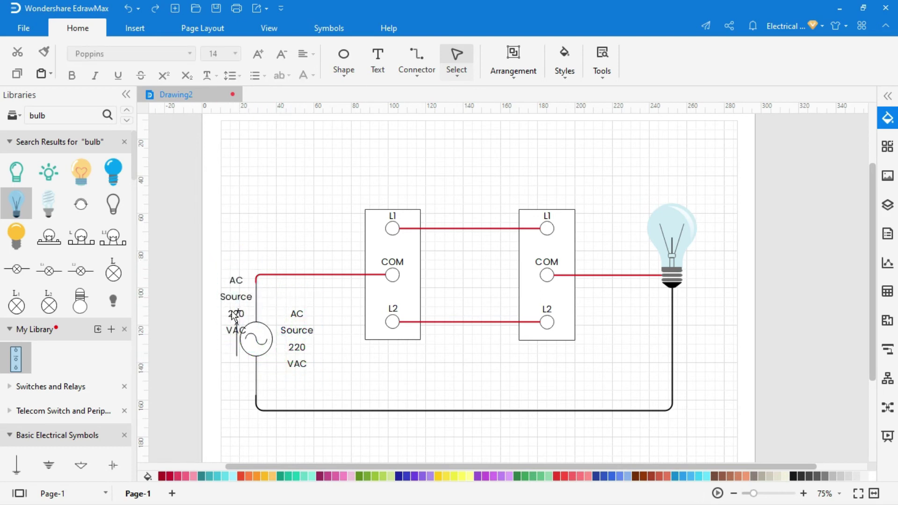
left_click(235, 316)
type("PH")
key("Escape")
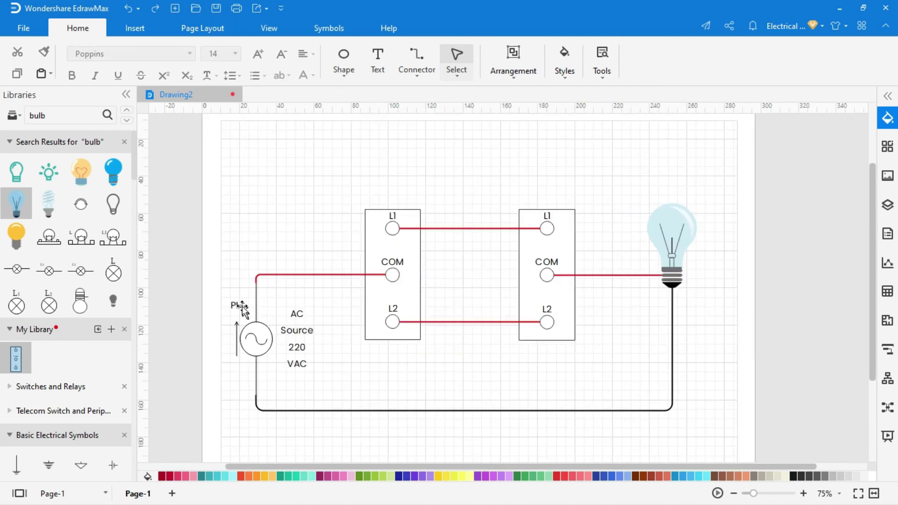
left_click(237, 305)
mouse_move(236, 305)
left_mouse_down()
mouse_move(241, 374)
mouse_move(241, 308)
left_mouse_up()
type("NU")
key("Escape")
left_click(345, 397)
Step: Label the two switches '2 Way Switch No.1' and '2 Way Switch No.2' above each one
left_click(377, 59)
left_click_drag(341, 166, 450, 200)
type("2 Way Switch No.1")
left_click(409, 181)
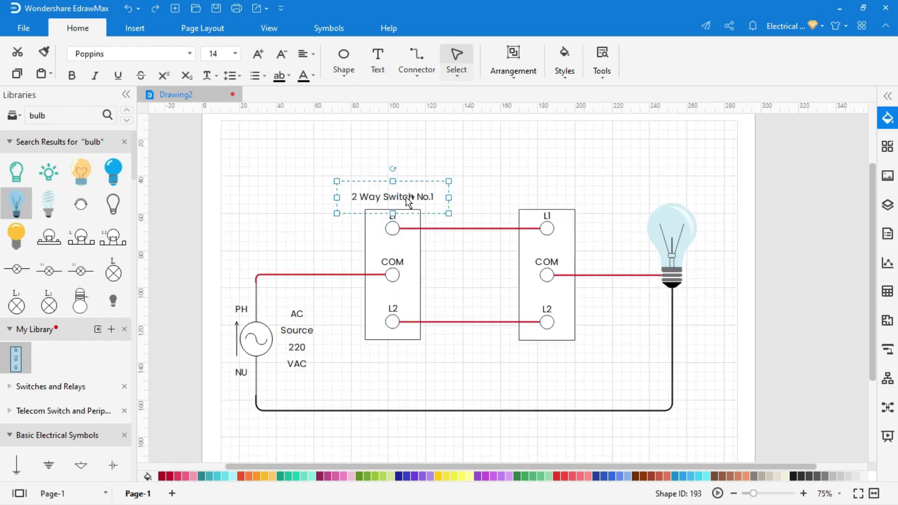
left_click_drag(409, 202, 542, 197)
double_click(545, 200)
left_click(565, 286)
key("BackSpace")
type("2")
left_click(622, 266)
Step: Add a 'Bulb' label above the bulb symbol
left_click(378, 59)
left_click_drag(638, 172, 673, 266)
type("Bulb")
left_click(595, 349)
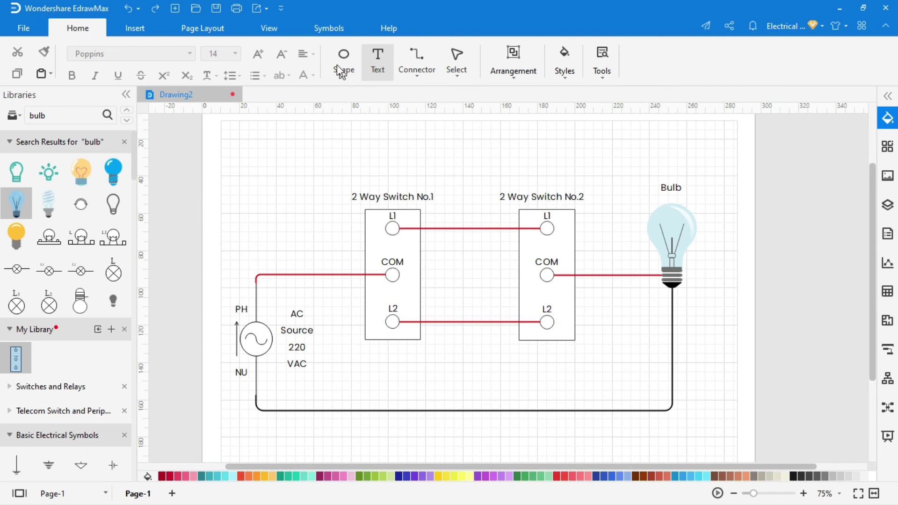
Step: Show the finished wiring diagram as a full-screen presentation from the View options
left_click(274, 31)
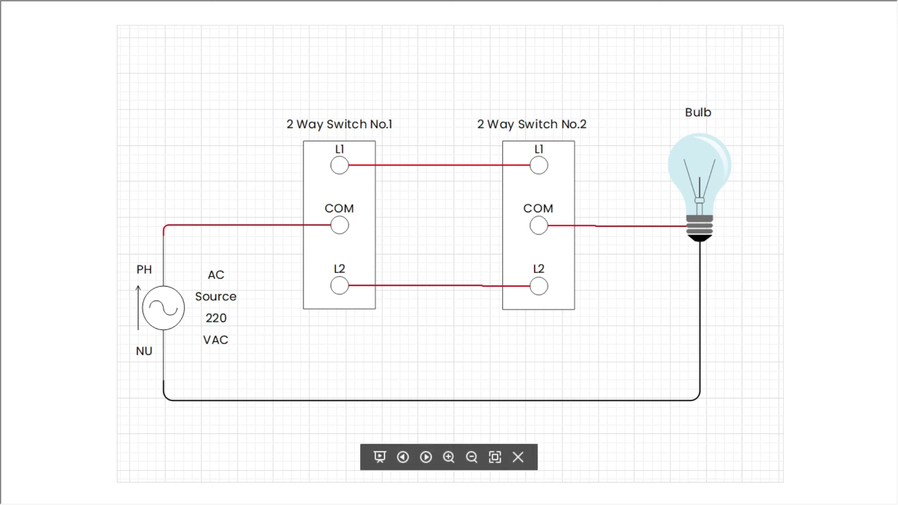
Step: Exit the presentation and go to File > Export & Send, choosing the PDF export format
left_click(518, 458)
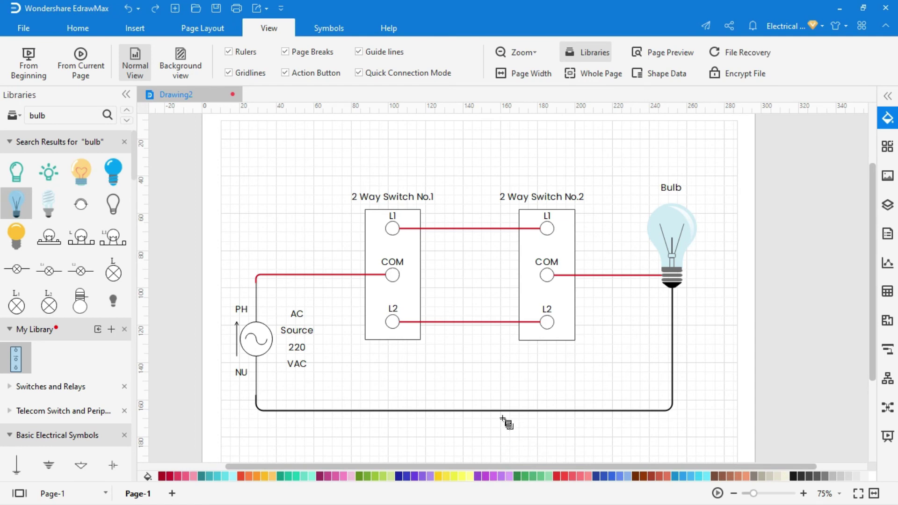
left_click(25, 28)
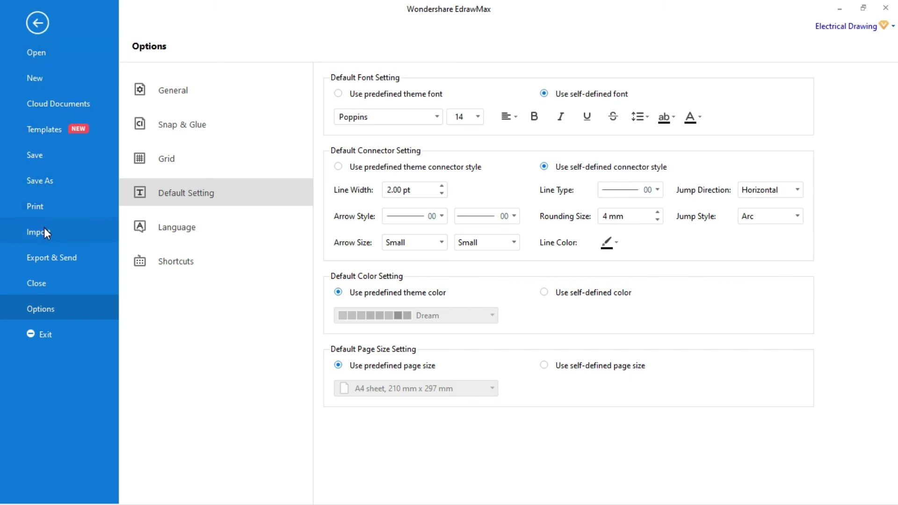
left_click(46, 253)
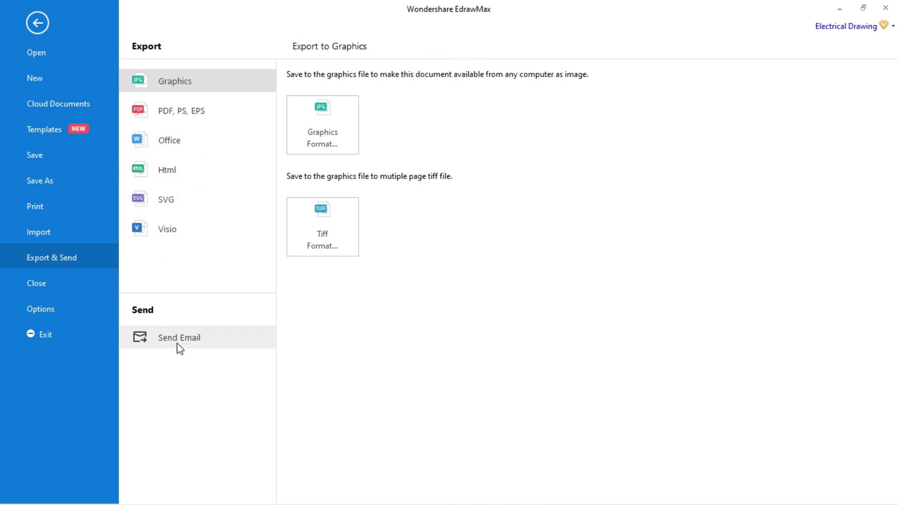
left_click(190, 110)
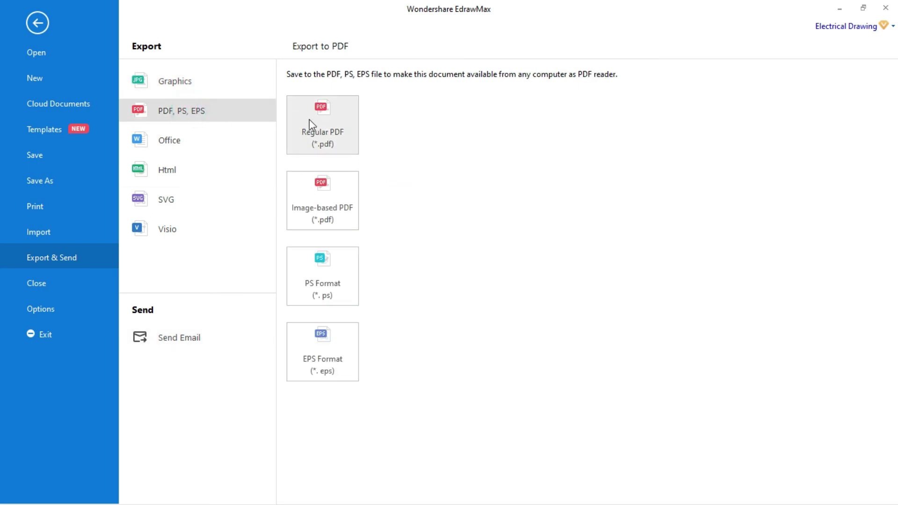